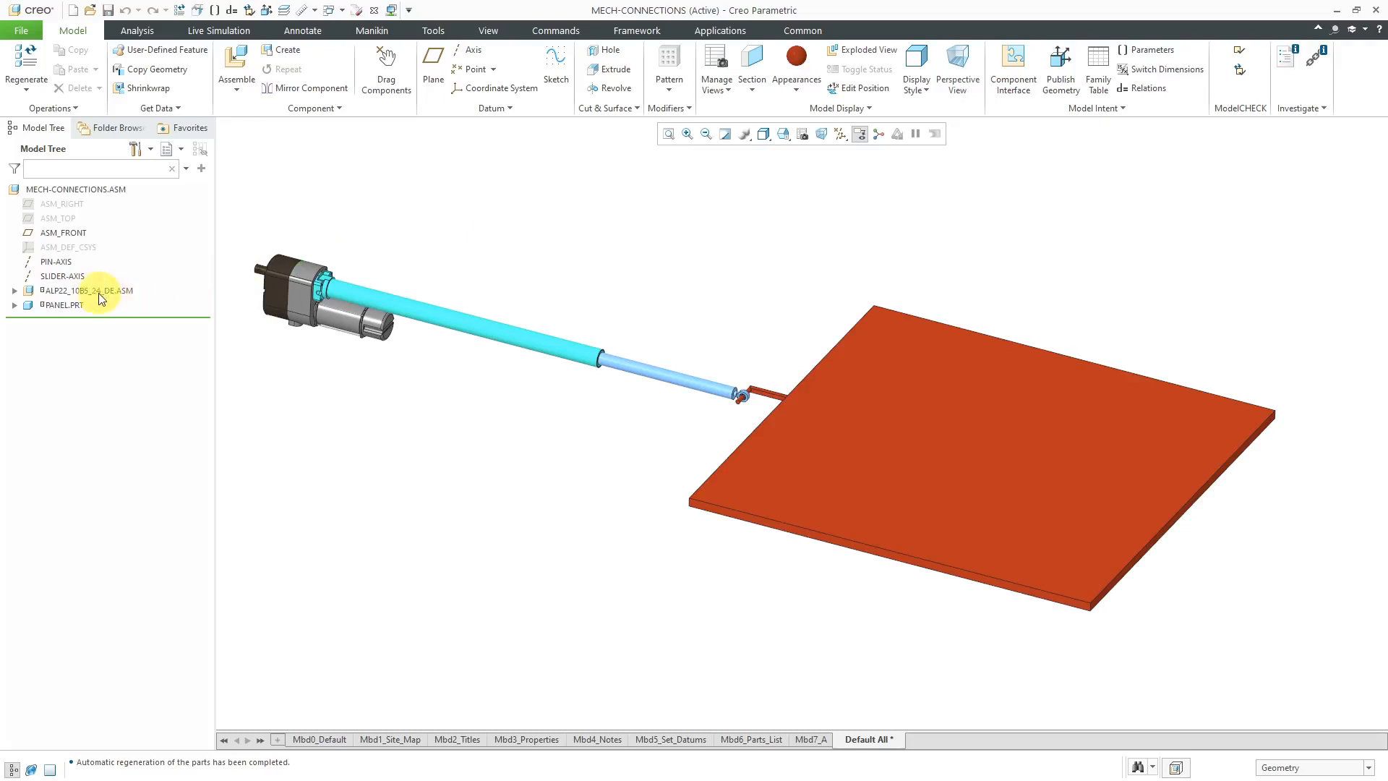
pyautogui.click(99, 293)
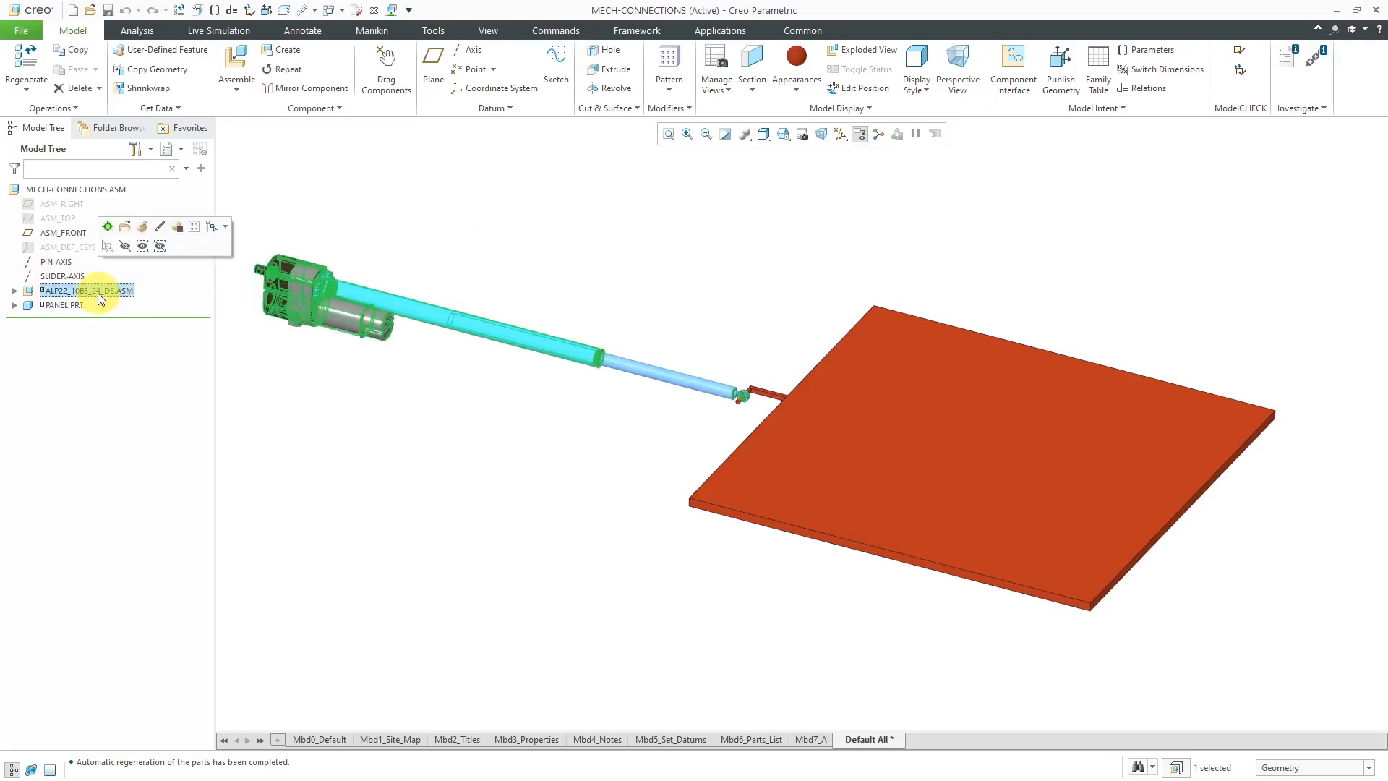
pyautogui.click(429, 225)
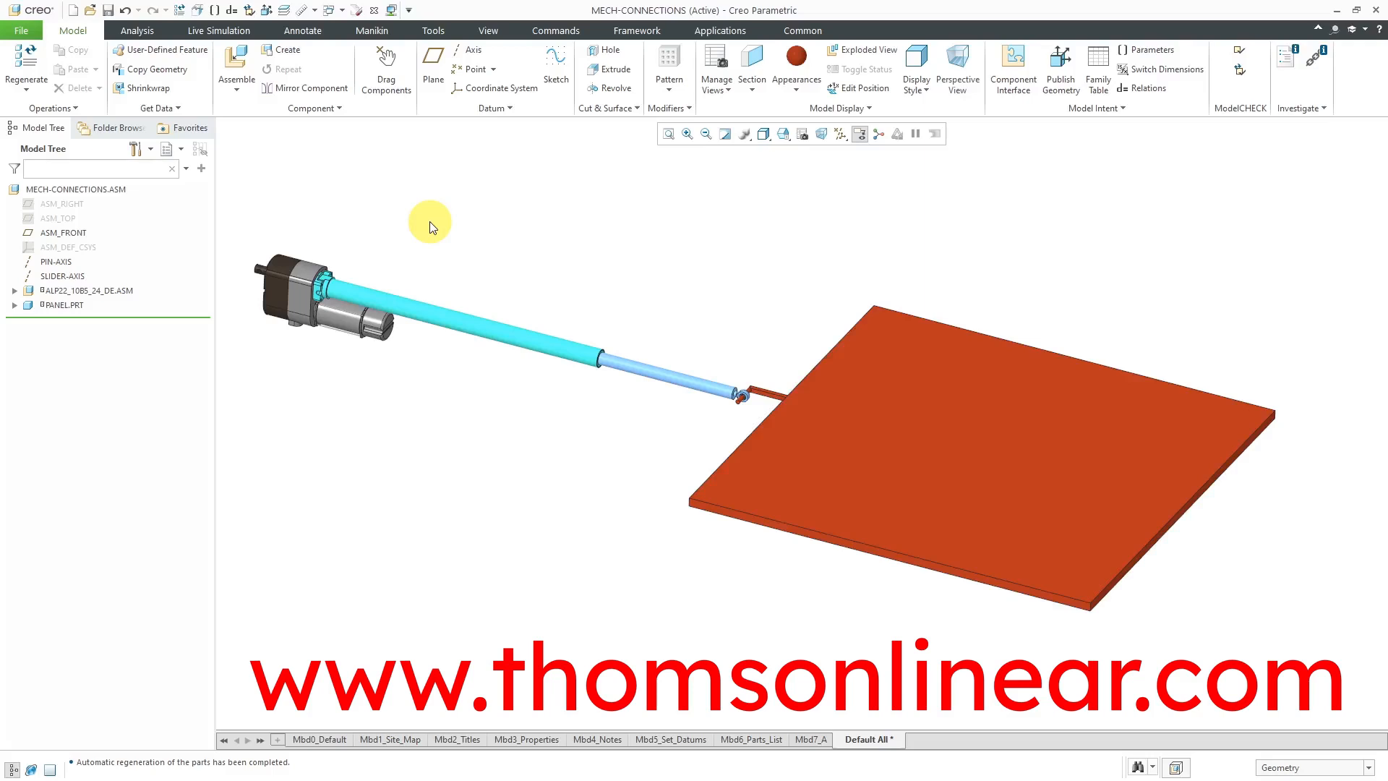
pyautogui.click(81, 292)
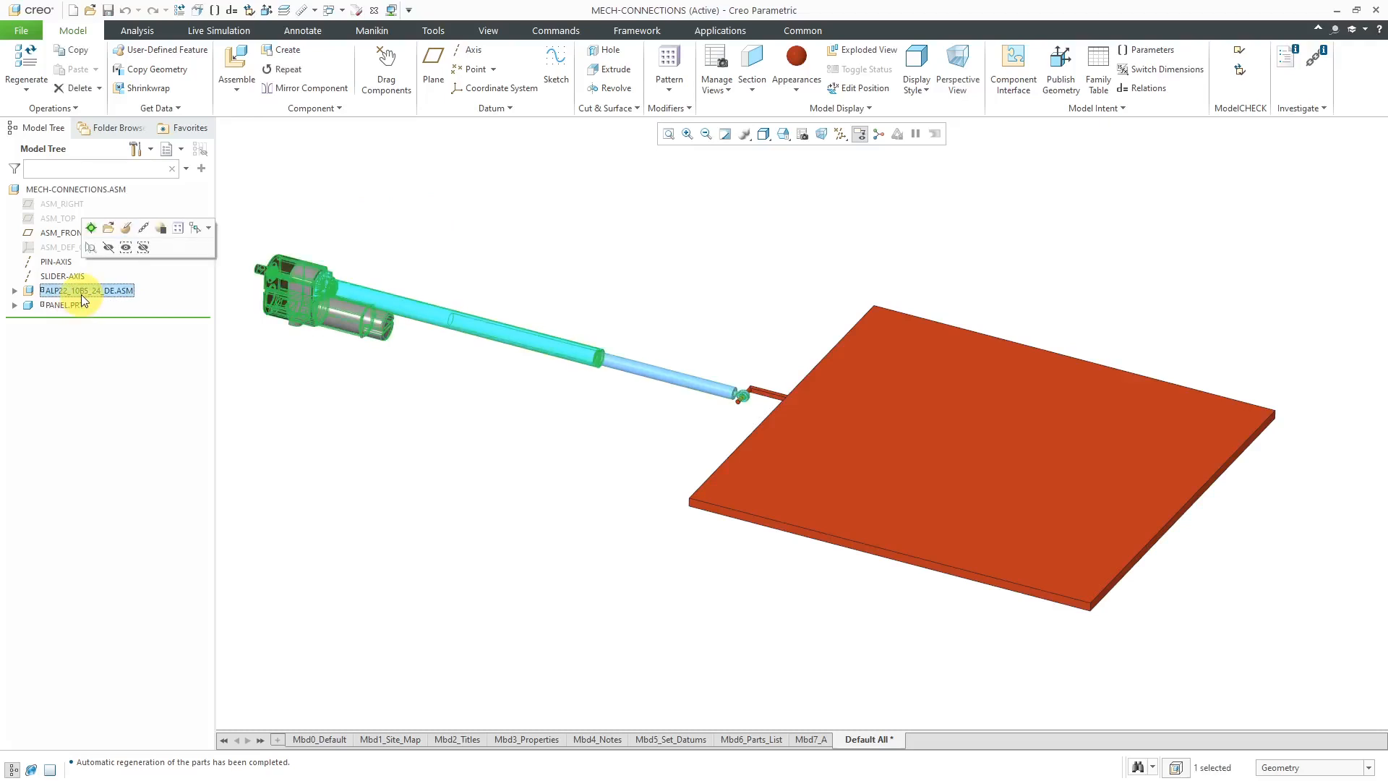
pyautogui.click(658, 447)
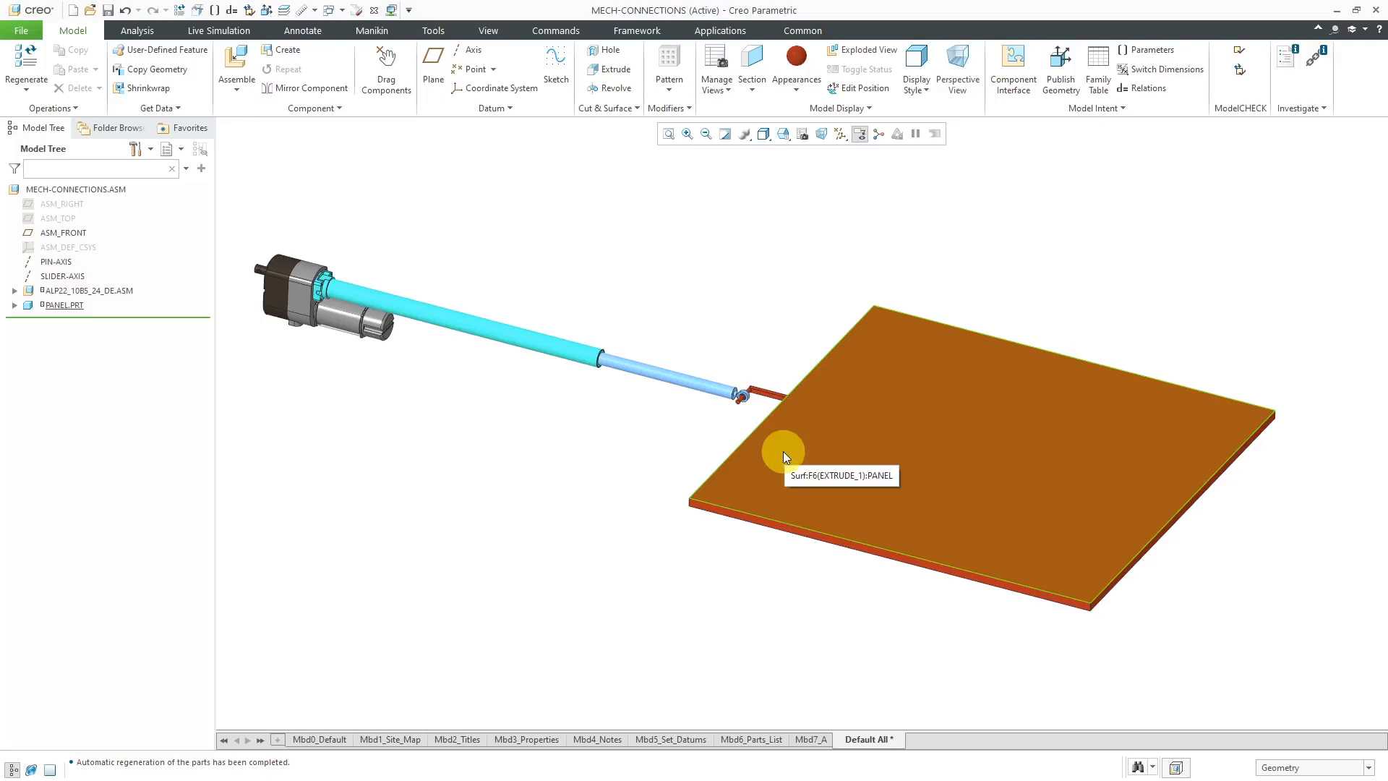
# Drag the actuator's extending rod back and forth to test its sliding motion with the attached panel.
pyautogui.click(391, 62)
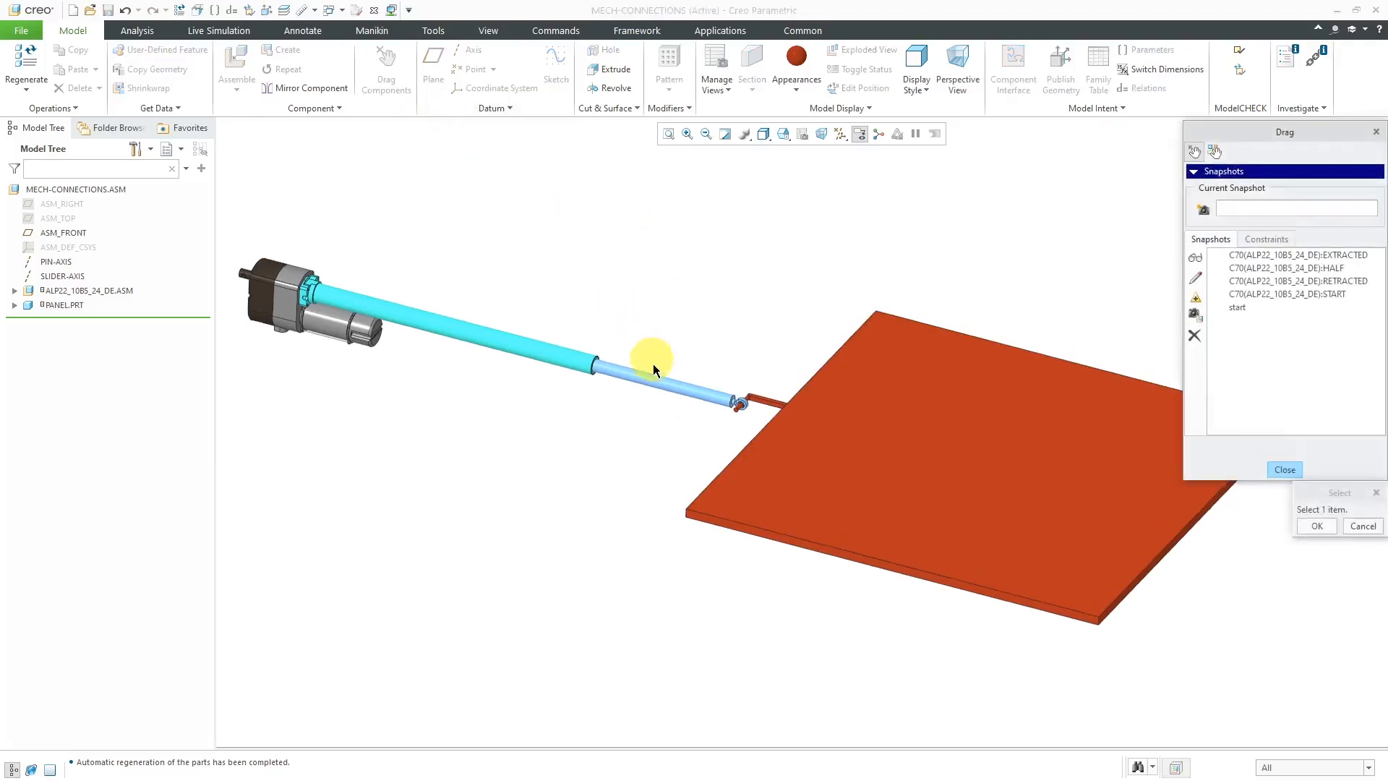
pyautogui.click(658, 384)
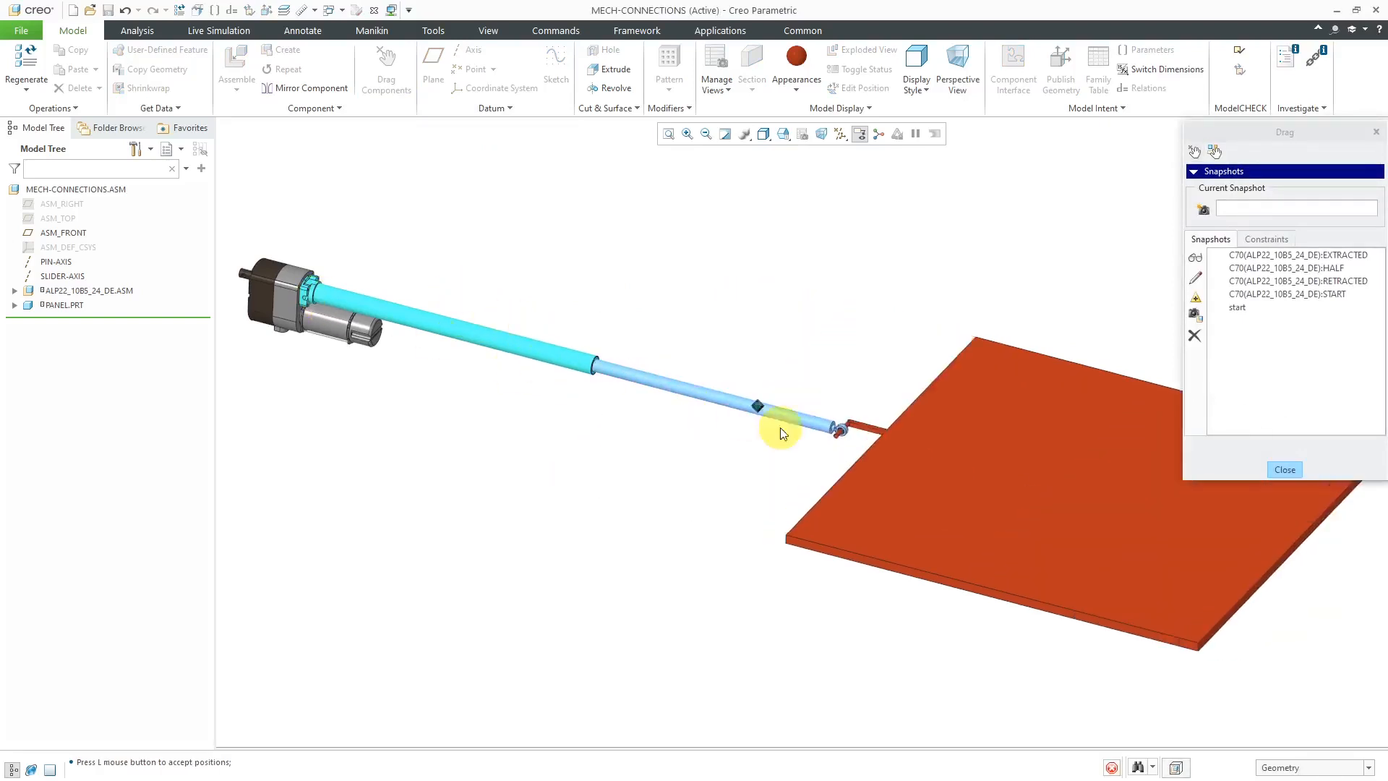
pyautogui.click(666, 314)
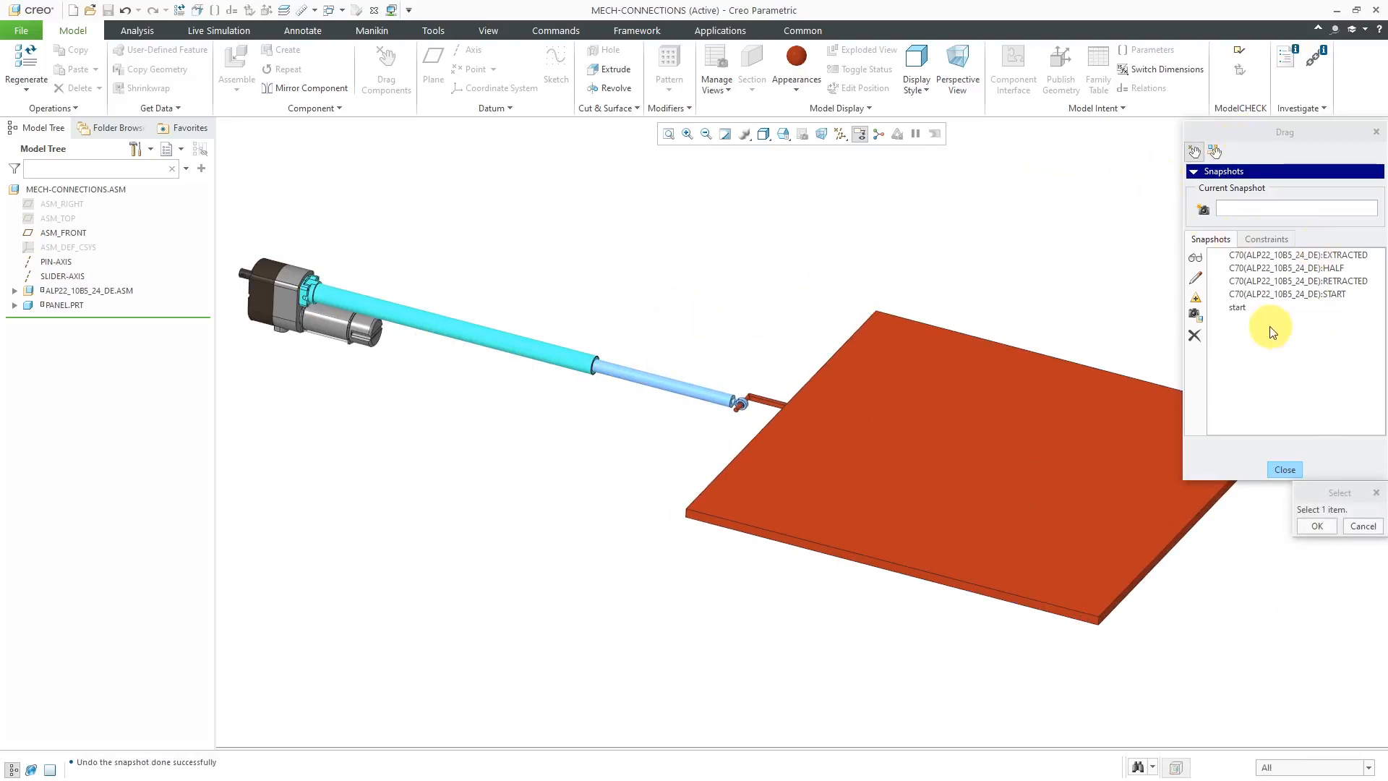
# Apply the assembly's start snapshot, finish dragging components, and regenerate the assembly.
pyautogui.click(1238, 306)
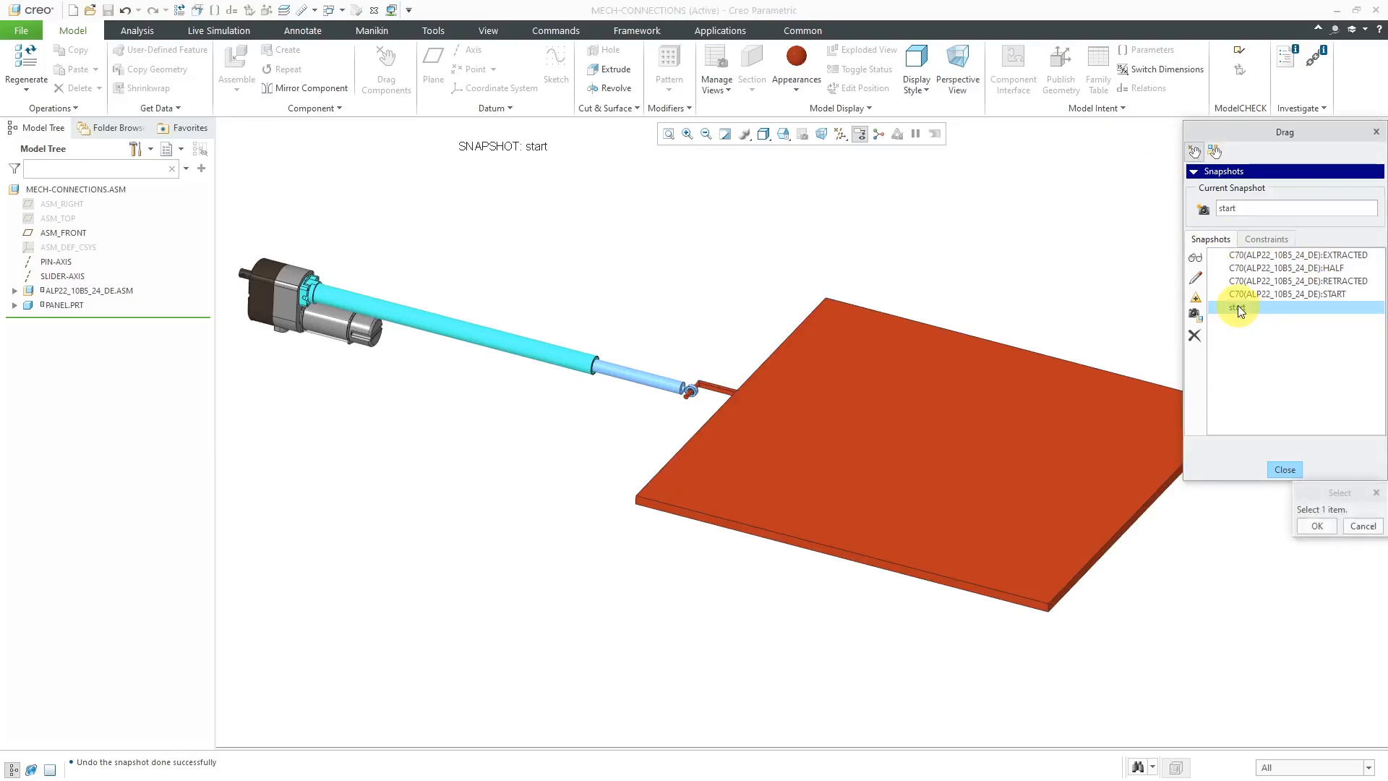
pyautogui.click(1285, 470)
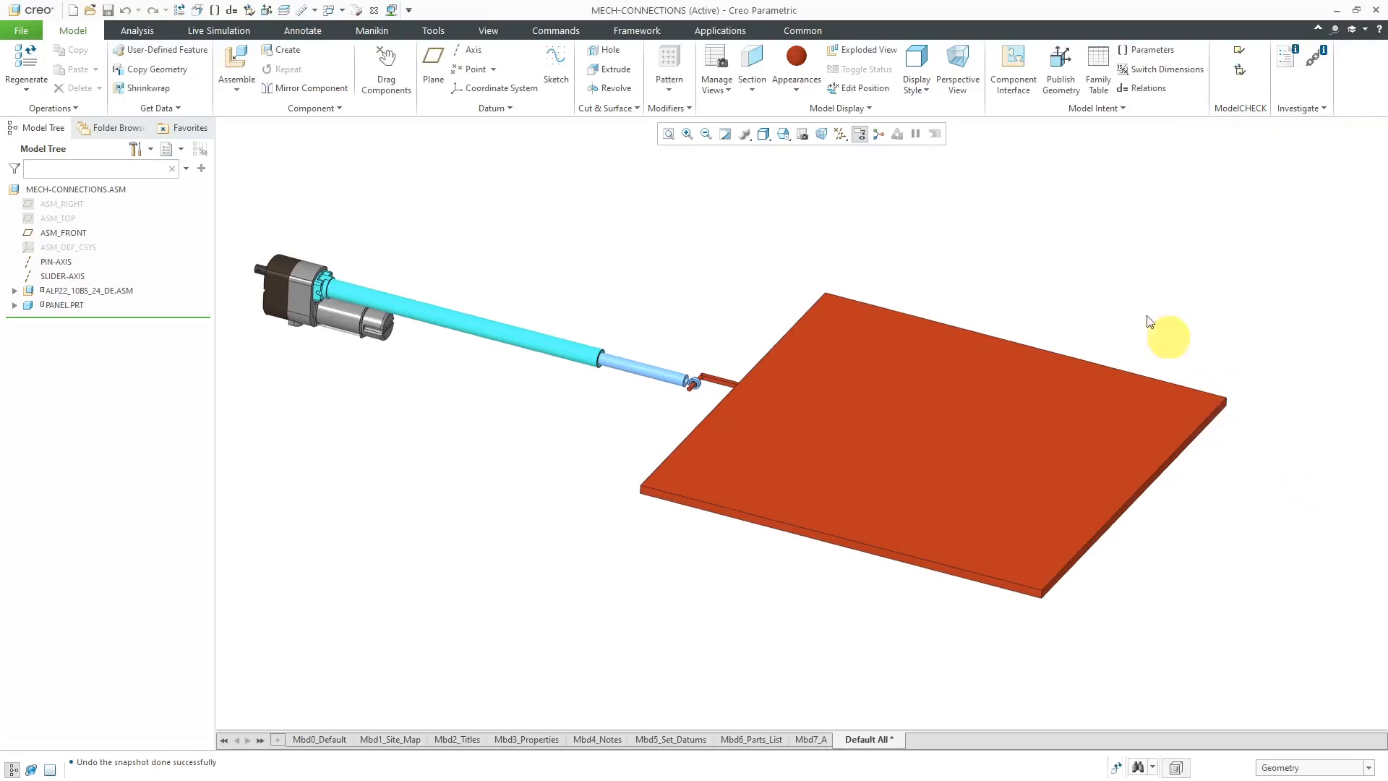
pyautogui.click(29, 62)
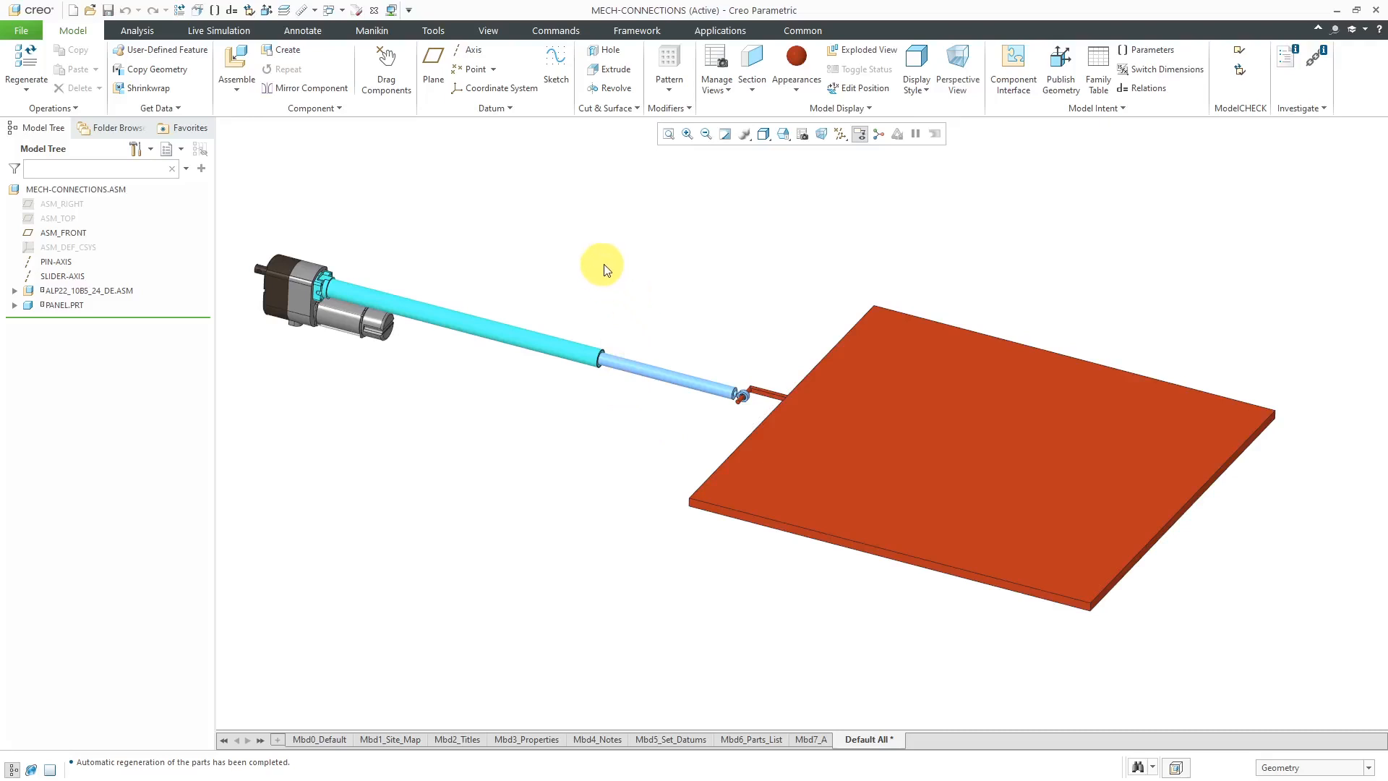
# Enter the Mechanism application and start a servo motor on the actuator rod's slider motion axis.
pyautogui.click(726, 32)
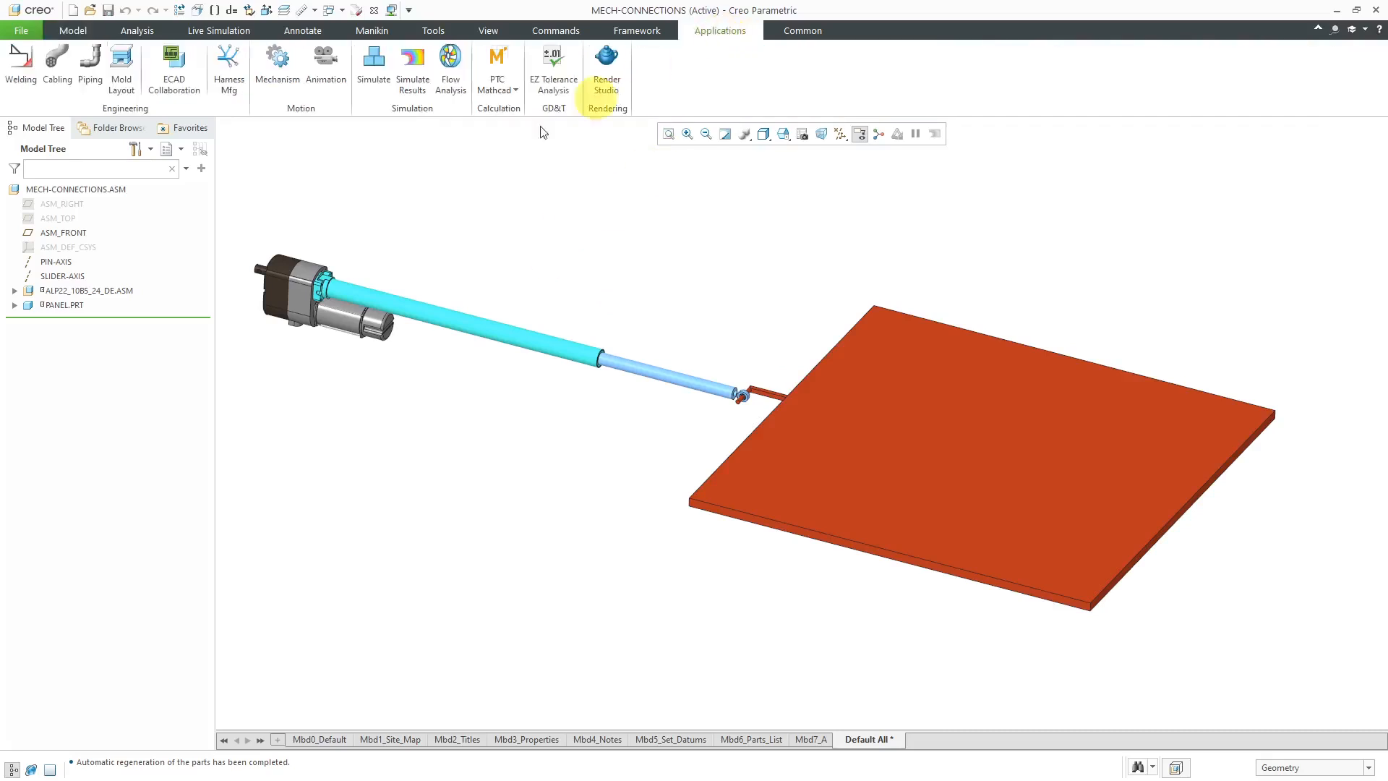
pyautogui.click(284, 88)
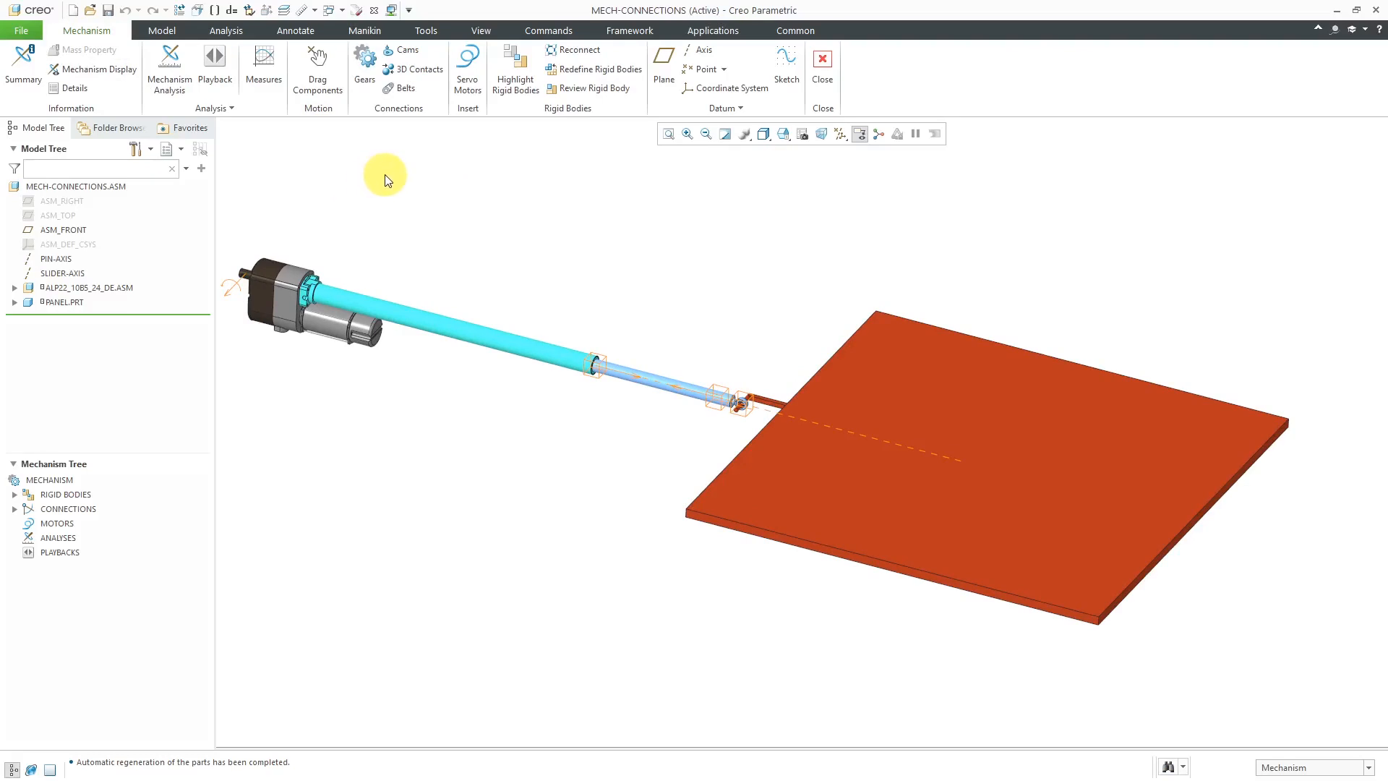
pyautogui.click(622, 370)
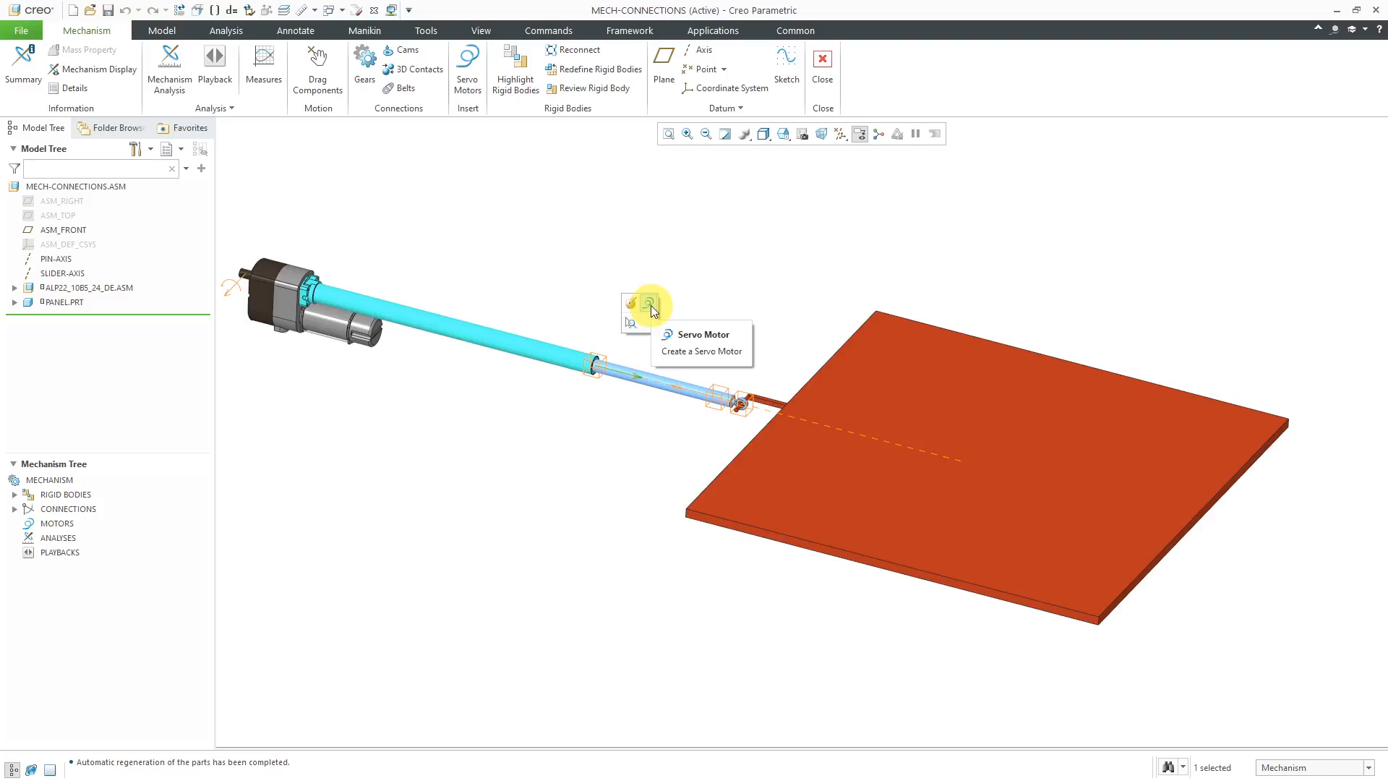
pyautogui.click(467, 83)
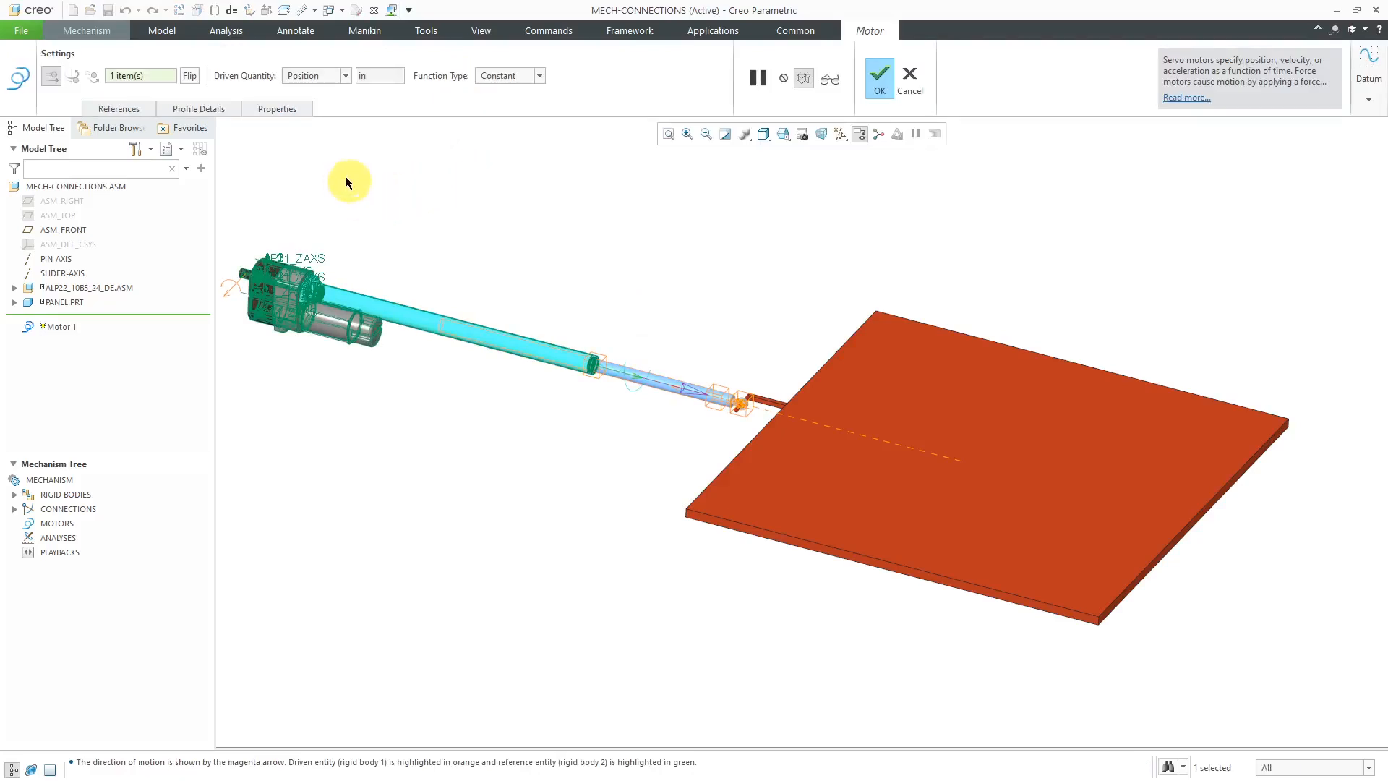
# Set the servo motor's profile function type to Cosine, with position as the driven quantity.
pyautogui.click(220, 110)
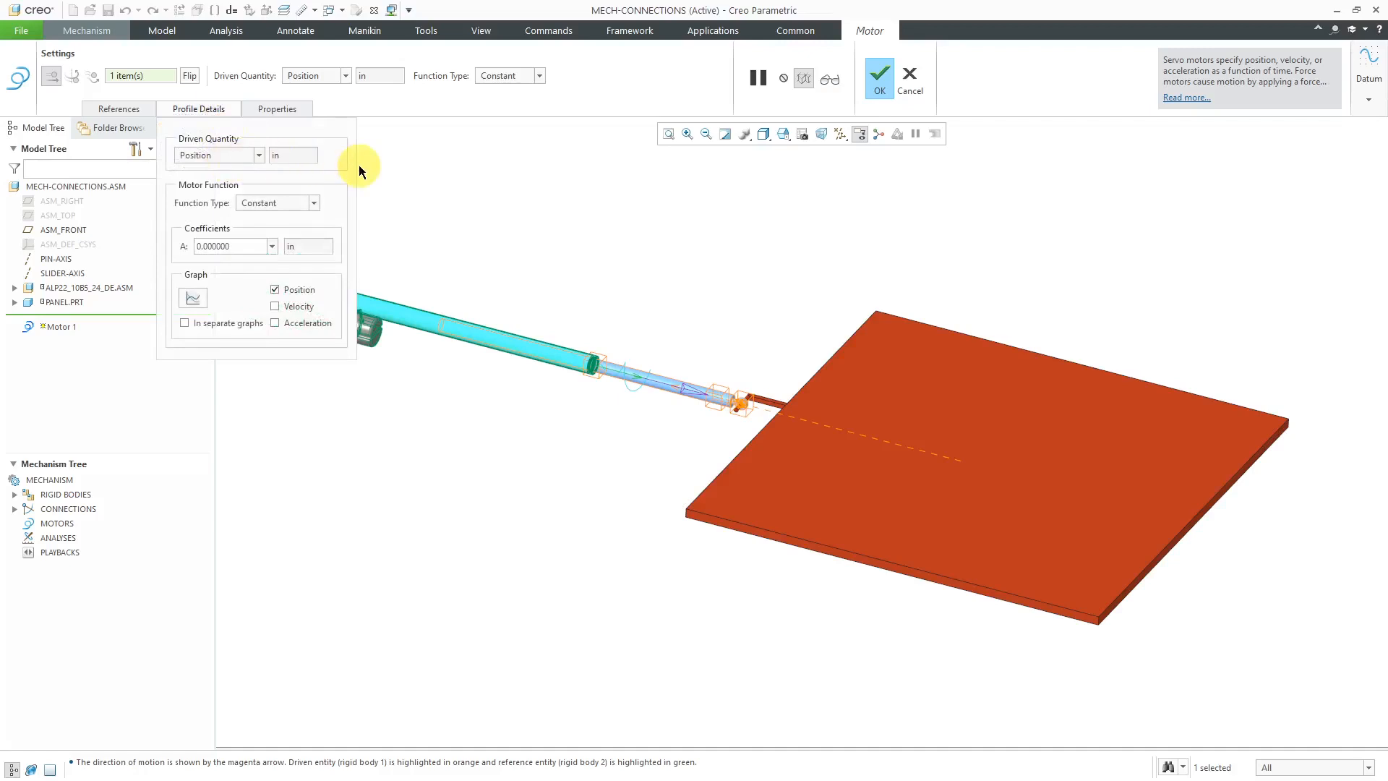
pyautogui.scroll(-2, 779, 303)
pyautogui.scroll(1, 456, 264)
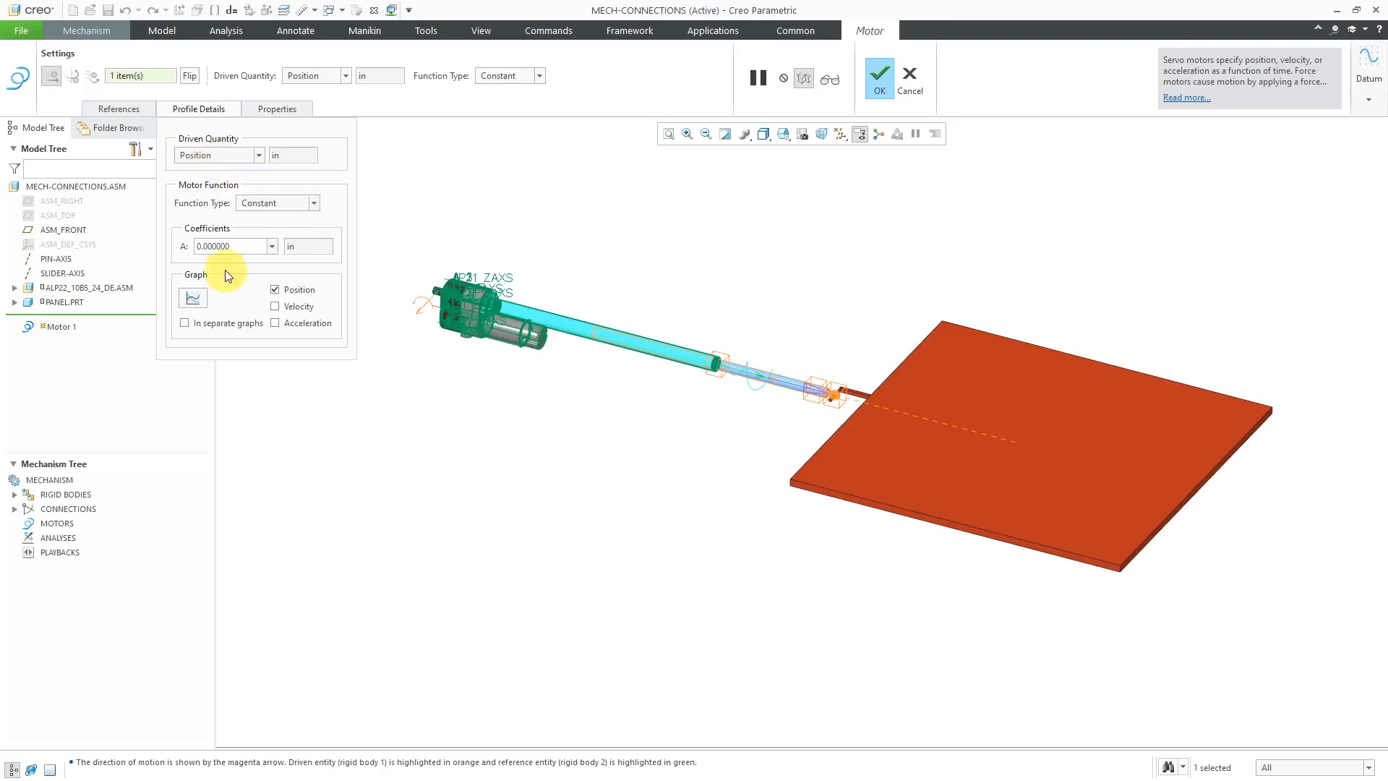
pyautogui.click(315, 204)
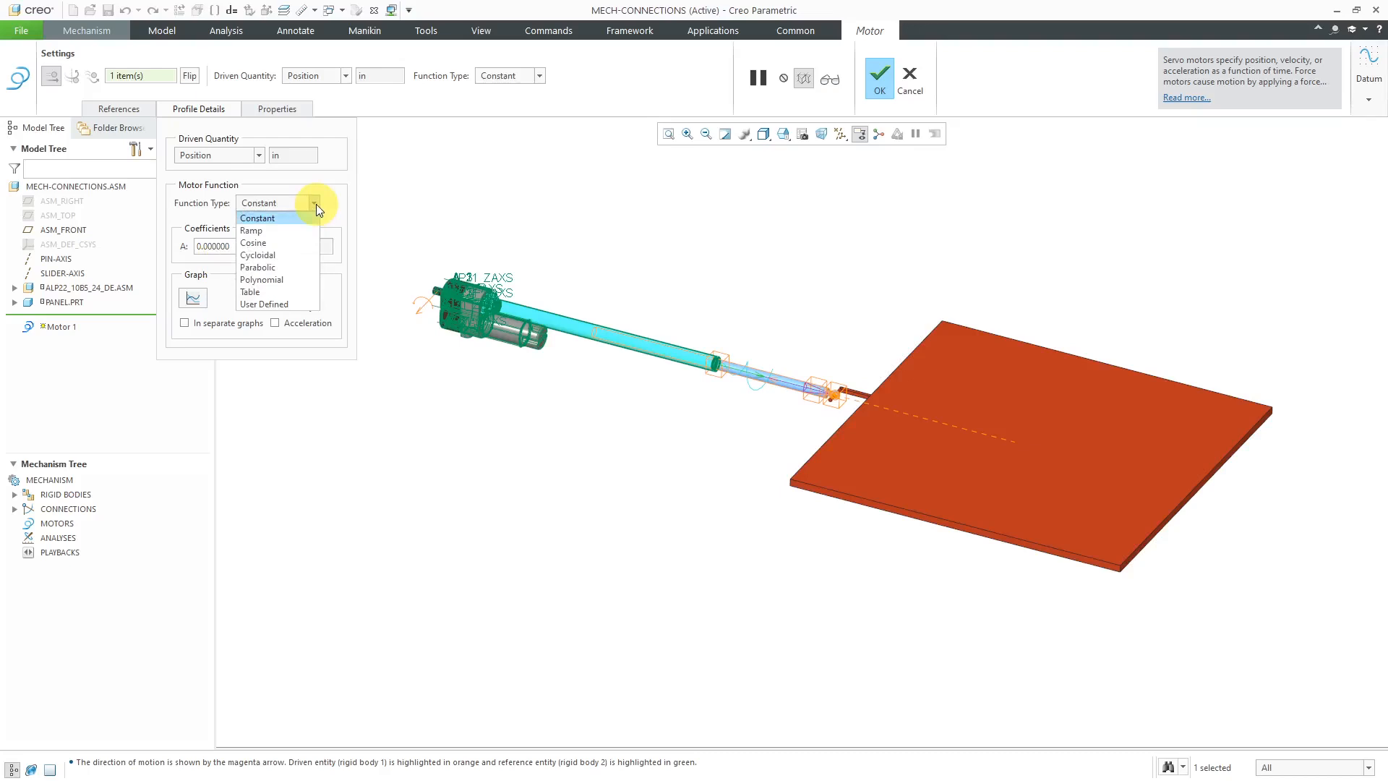
pyautogui.click(260, 242)
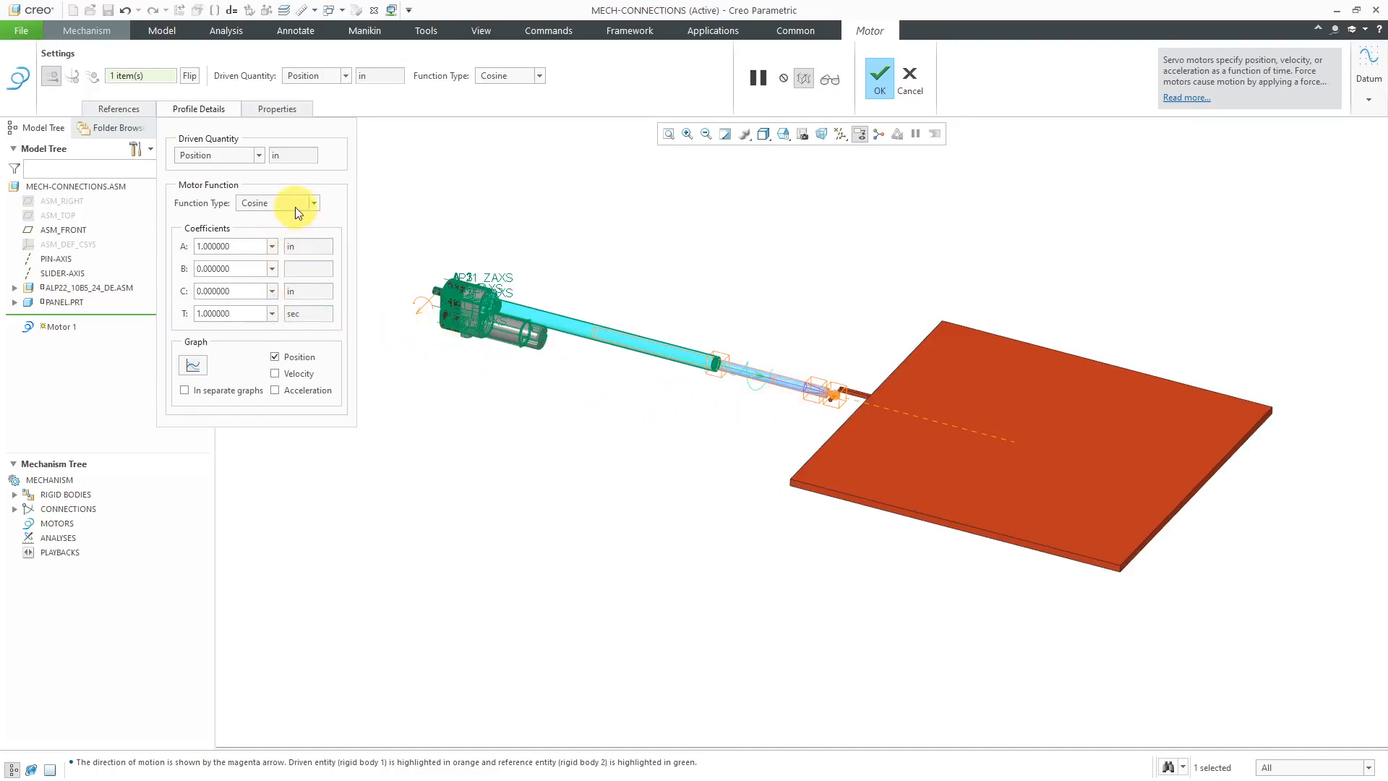
# Set the cosine coefficients of the motor profile to C = 16 in and A = 12 in.
pyautogui.moveTo(295, 207)
pyautogui.doubleClick(247, 291)
pyautogui.write('16')
pyautogui.press('Return')
pyautogui.doubleClick(253, 247)
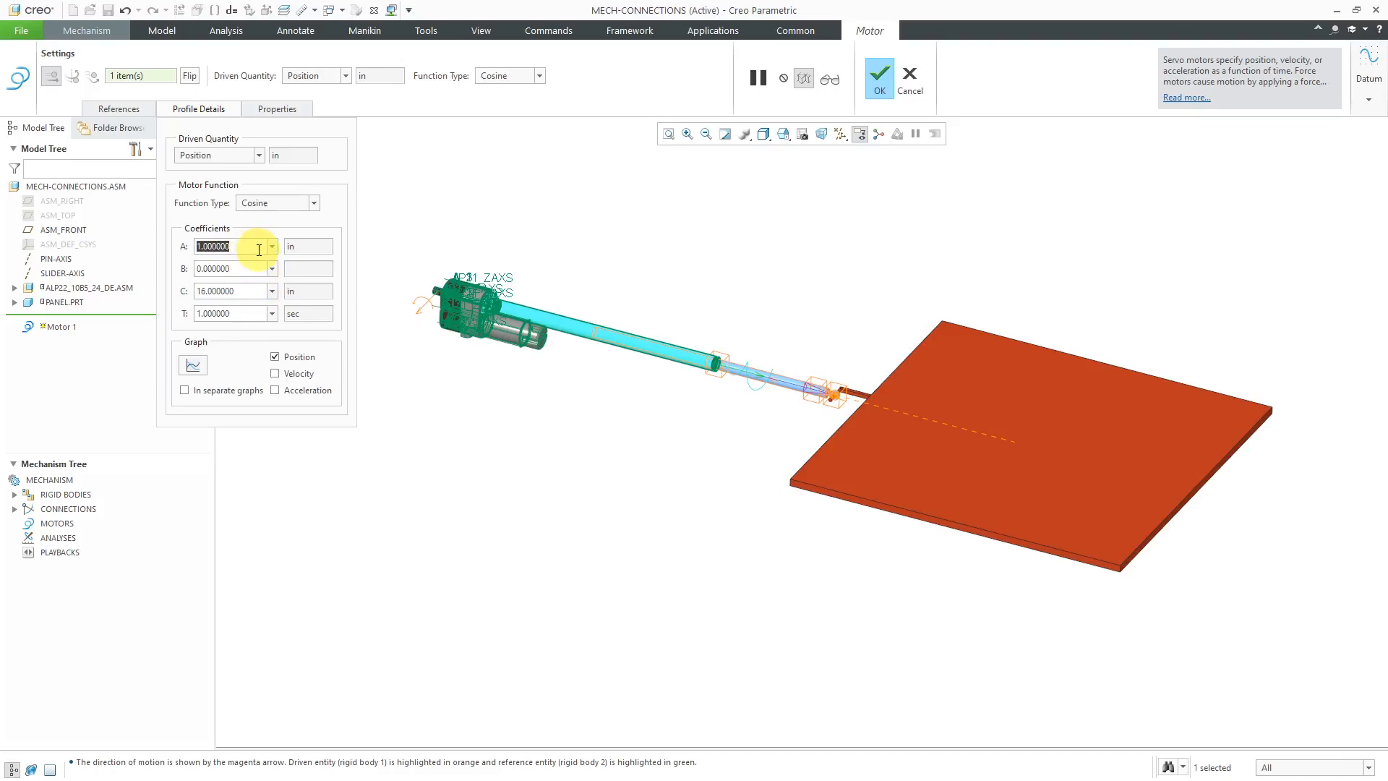
pyautogui.write('12')
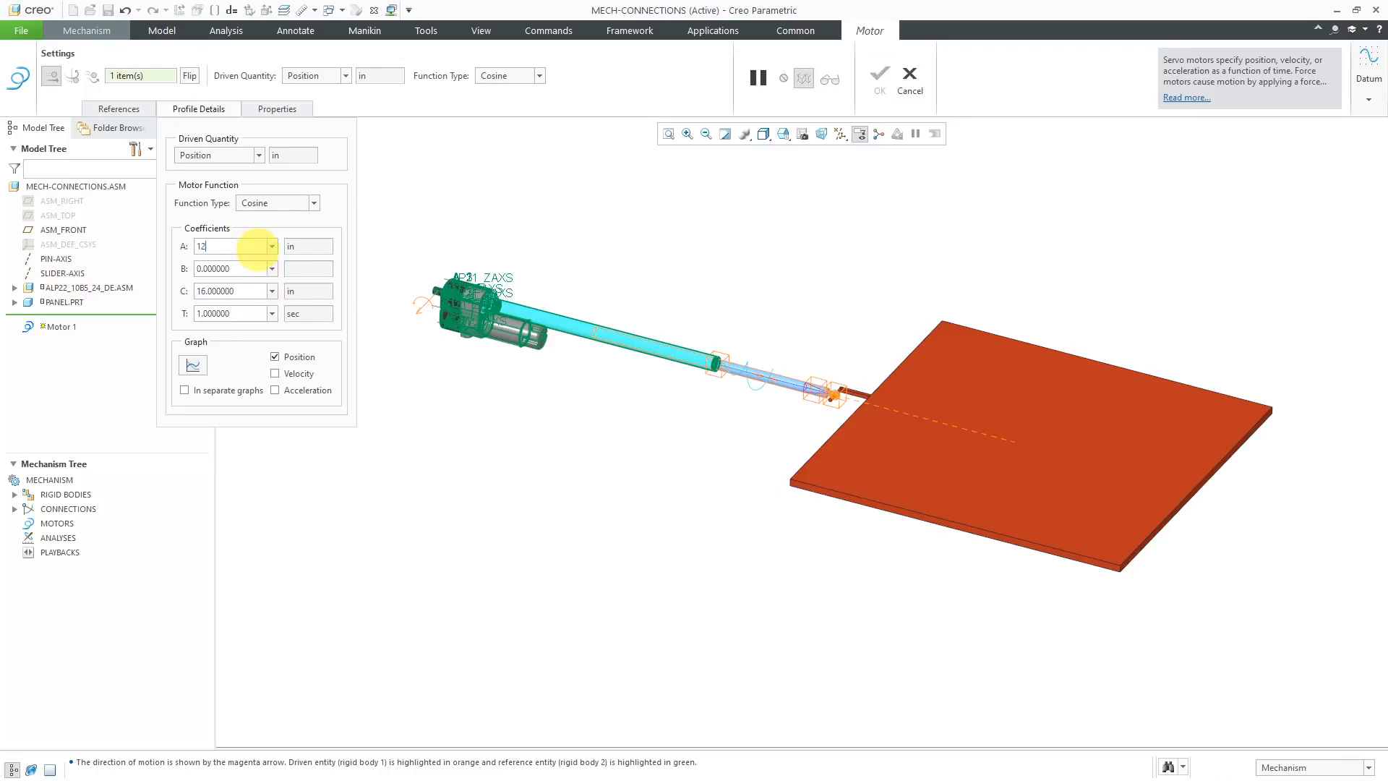
pyautogui.press('Return')
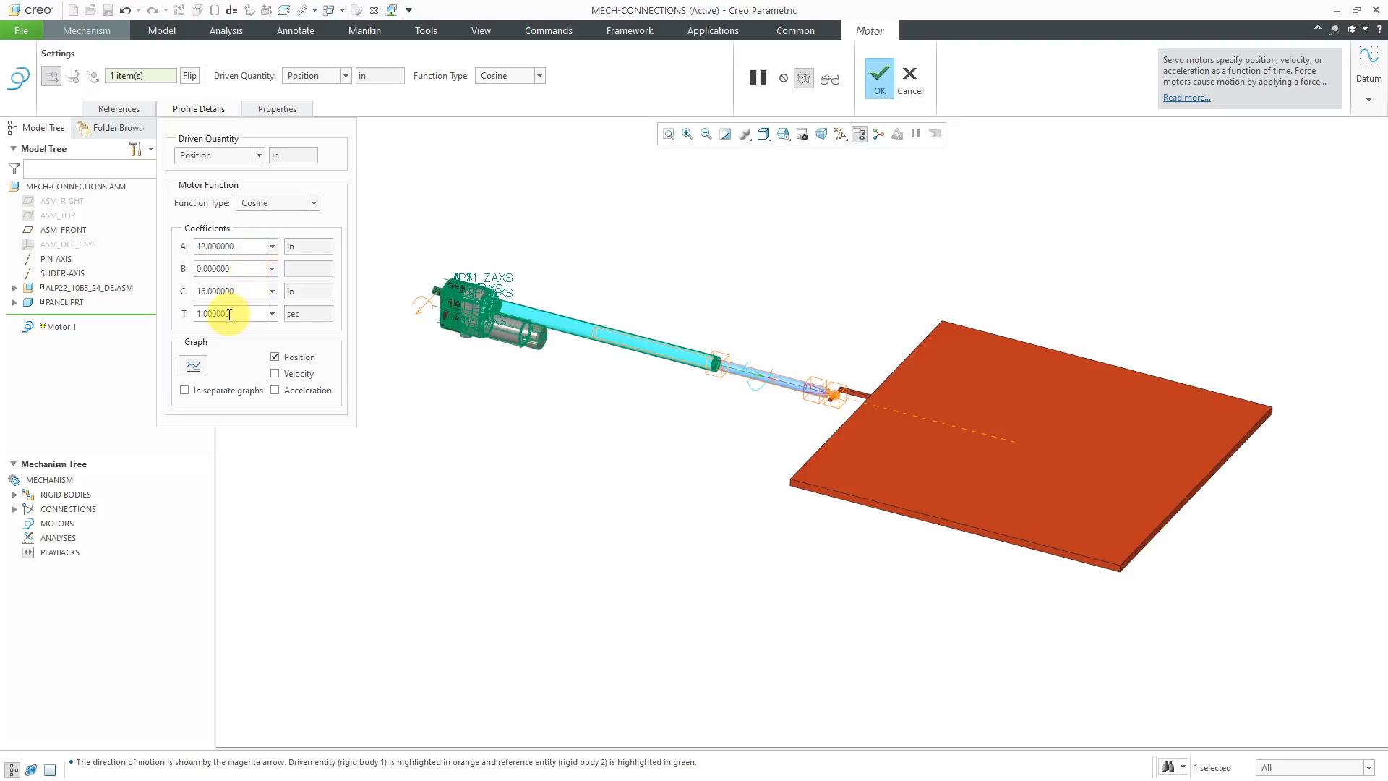
# Graph the servo motor's position profile and move the chart clear of the motor settings.
pyautogui.click(193, 366)
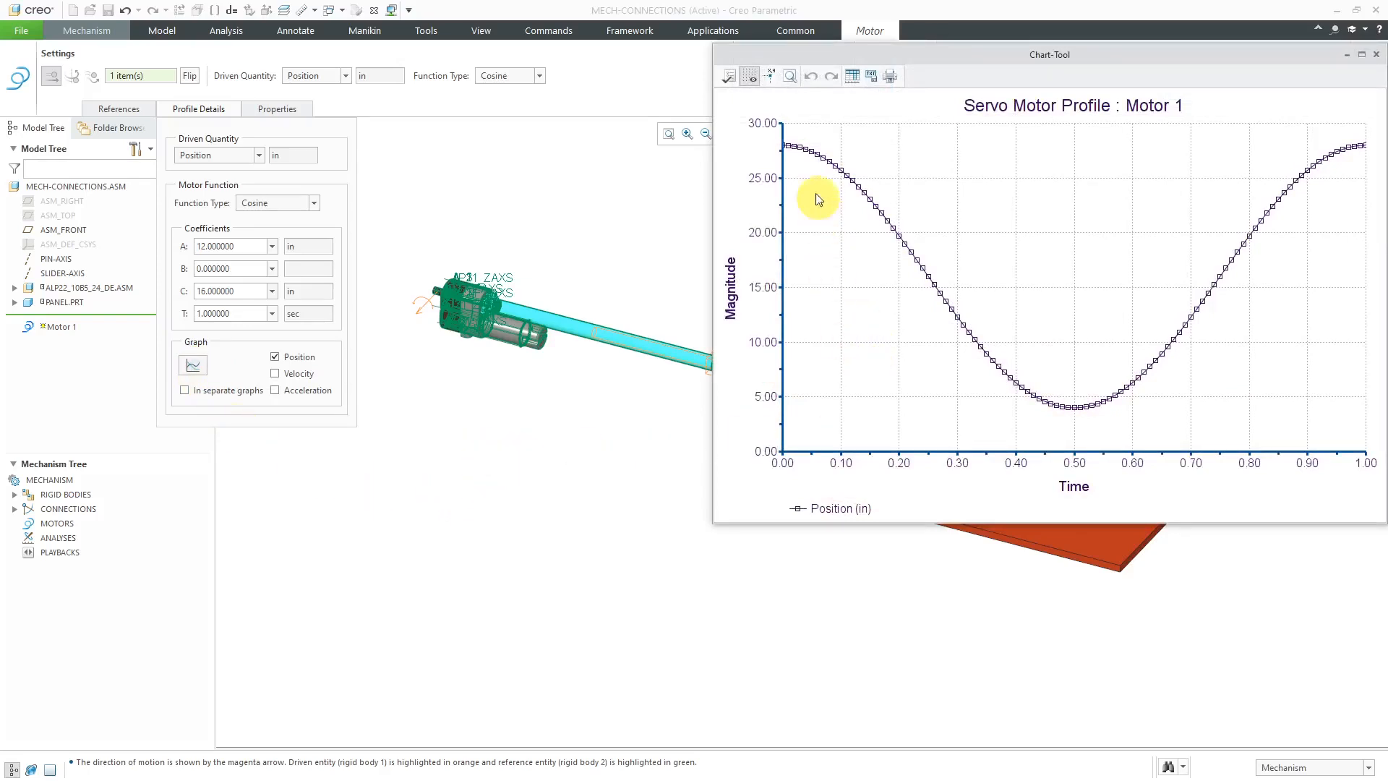
pyautogui.moveTo(789, 152)
pyautogui.moveTo(1073, 55); pyautogui.dragTo(918, 135)
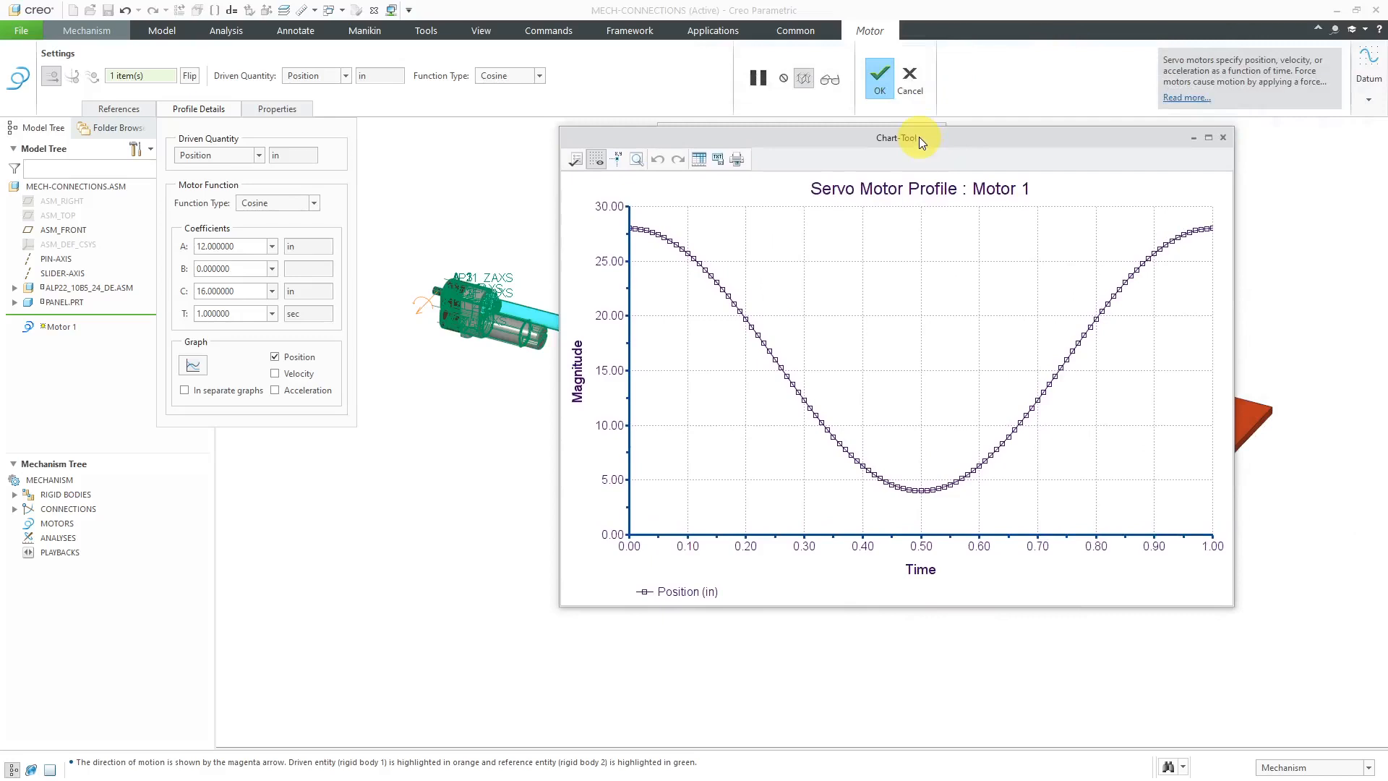
# Give the chart's X-axis a user-defined range with a maximum of 5 and 20 steps.
pyautogui.click(576, 160)
pyautogui.moveTo(757, 146); pyautogui.dragTo(476, 170)
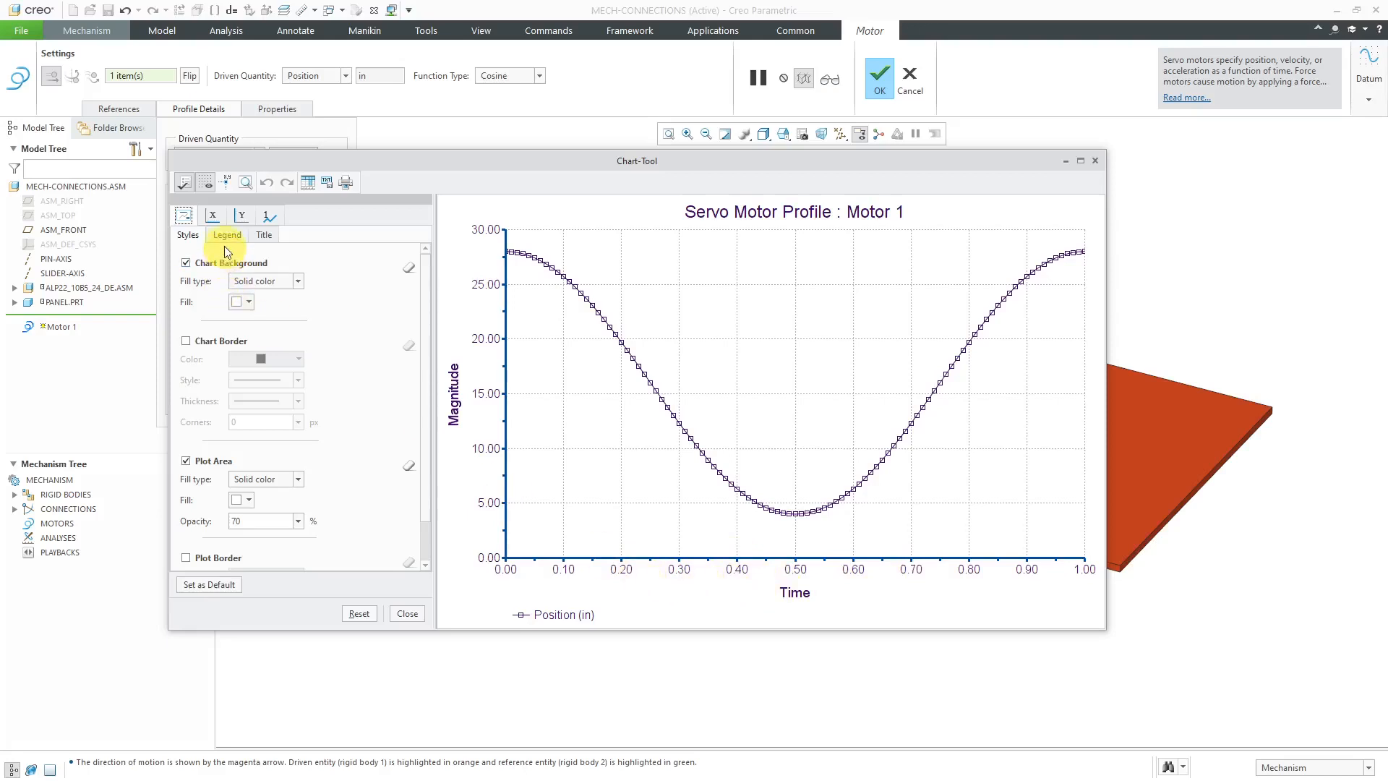
pyautogui.click(213, 216)
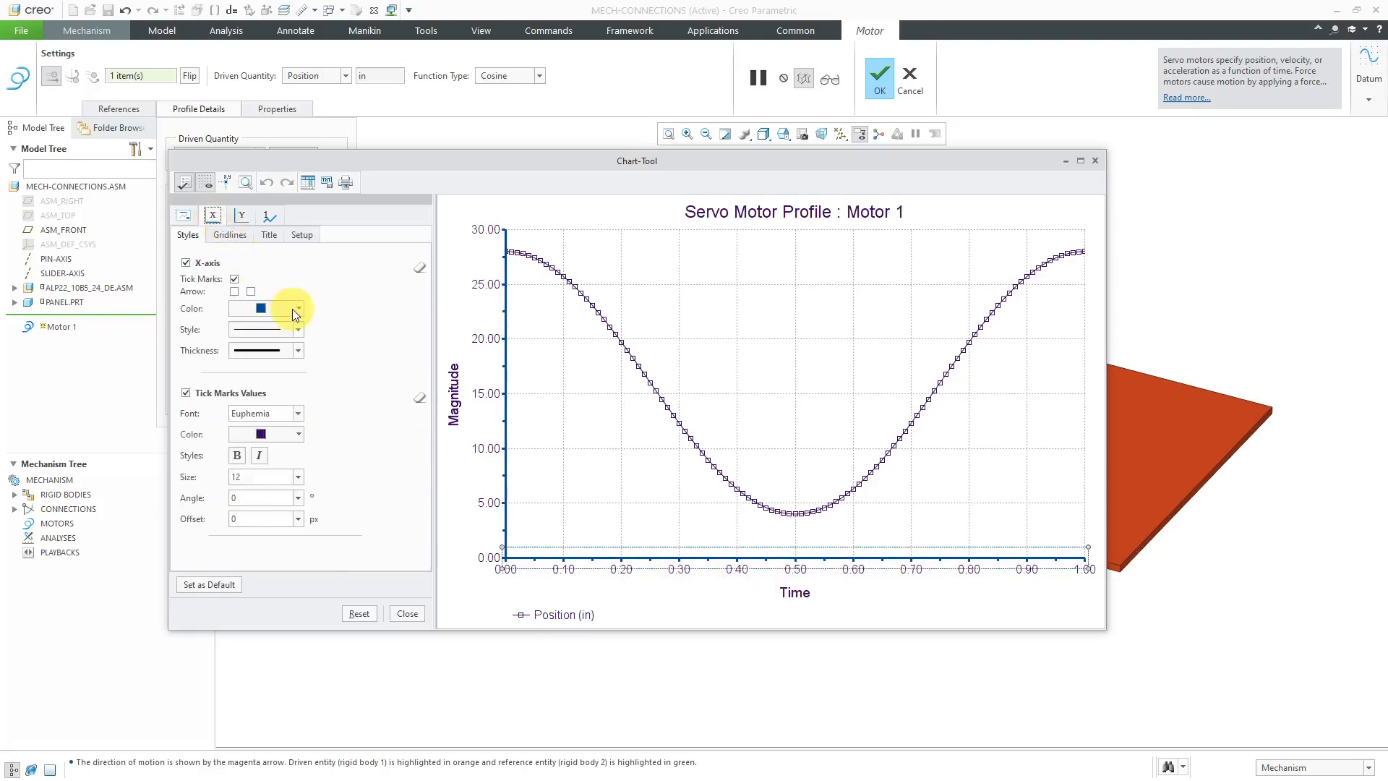
pyautogui.click(301, 237)
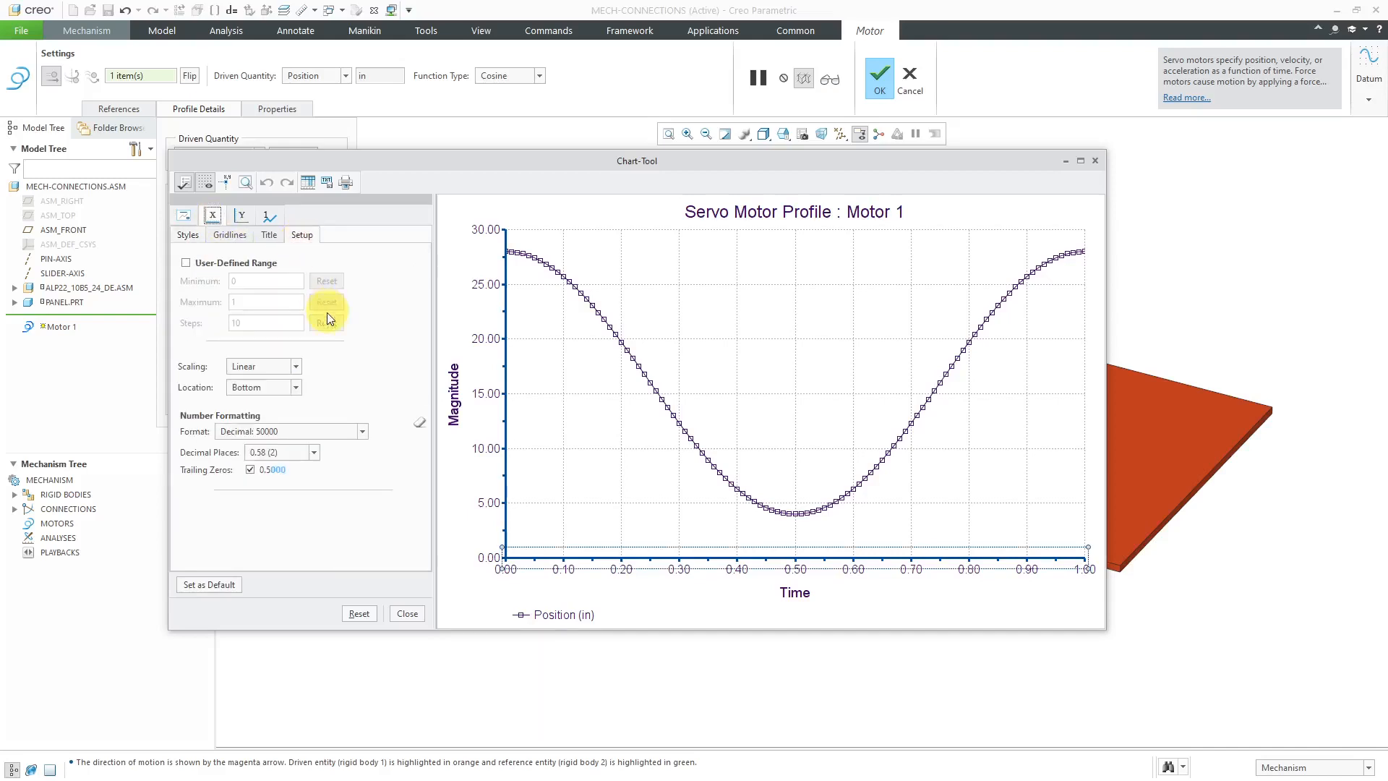
pyautogui.click(185, 262)
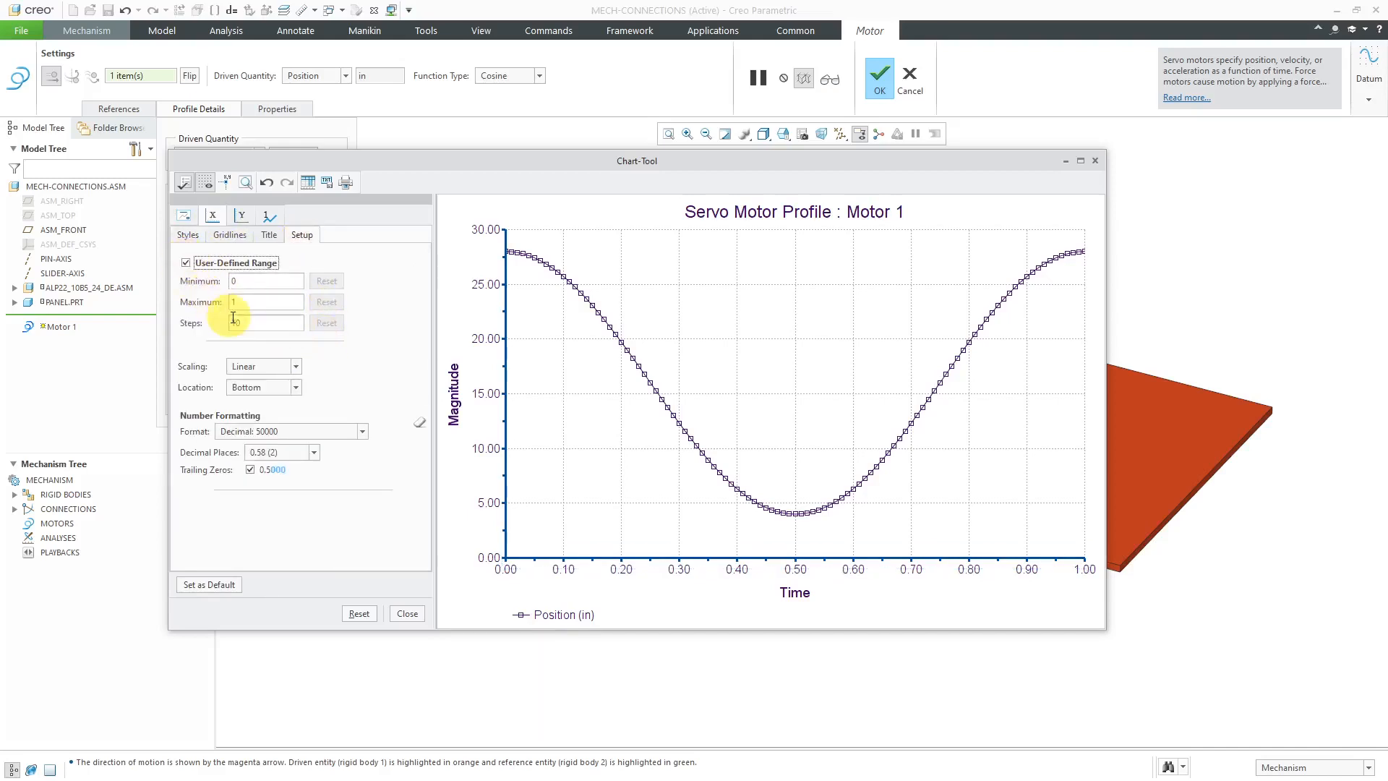
pyautogui.doubleClick(260, 305)
pyautogui.write('5')
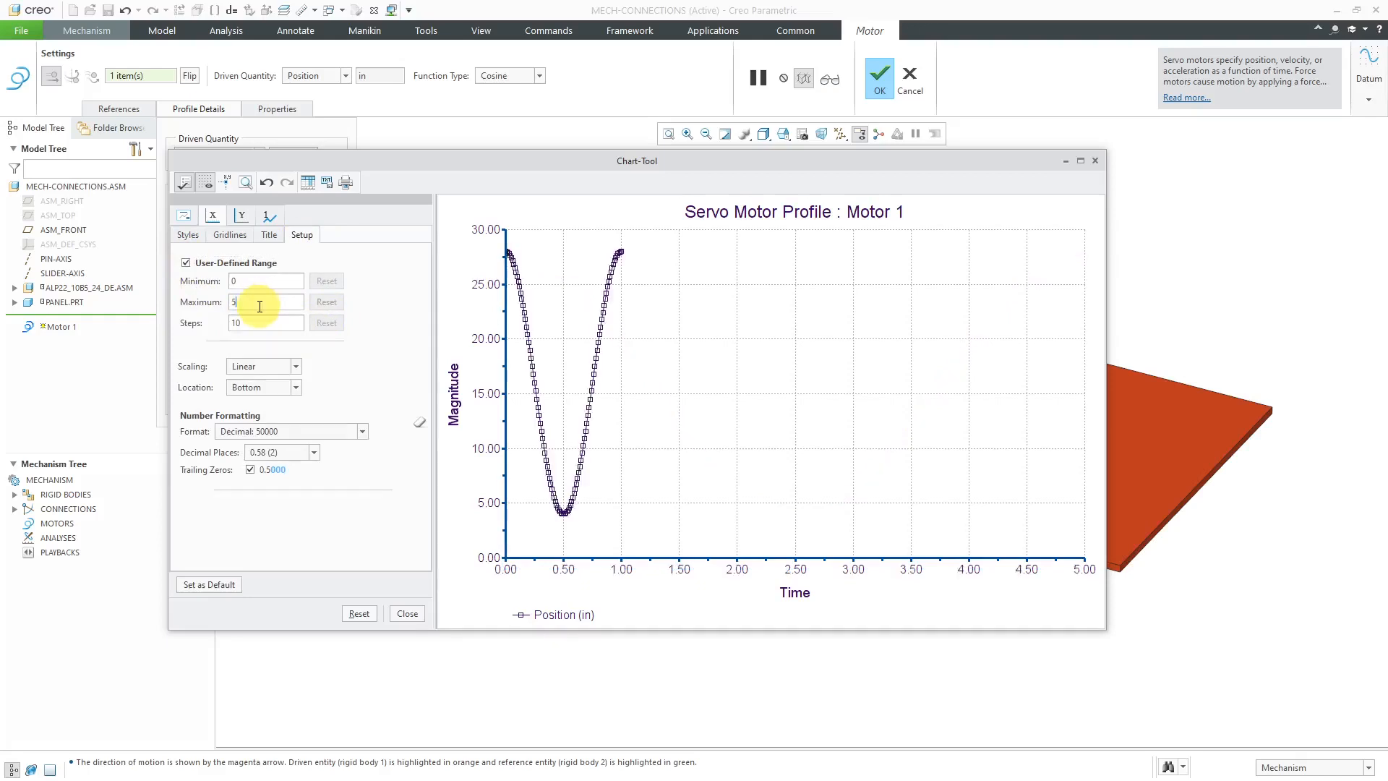
pyautogui.doubleClick(253, 323)
pyautogui.write('20')
pyautogui.click(186, 183)
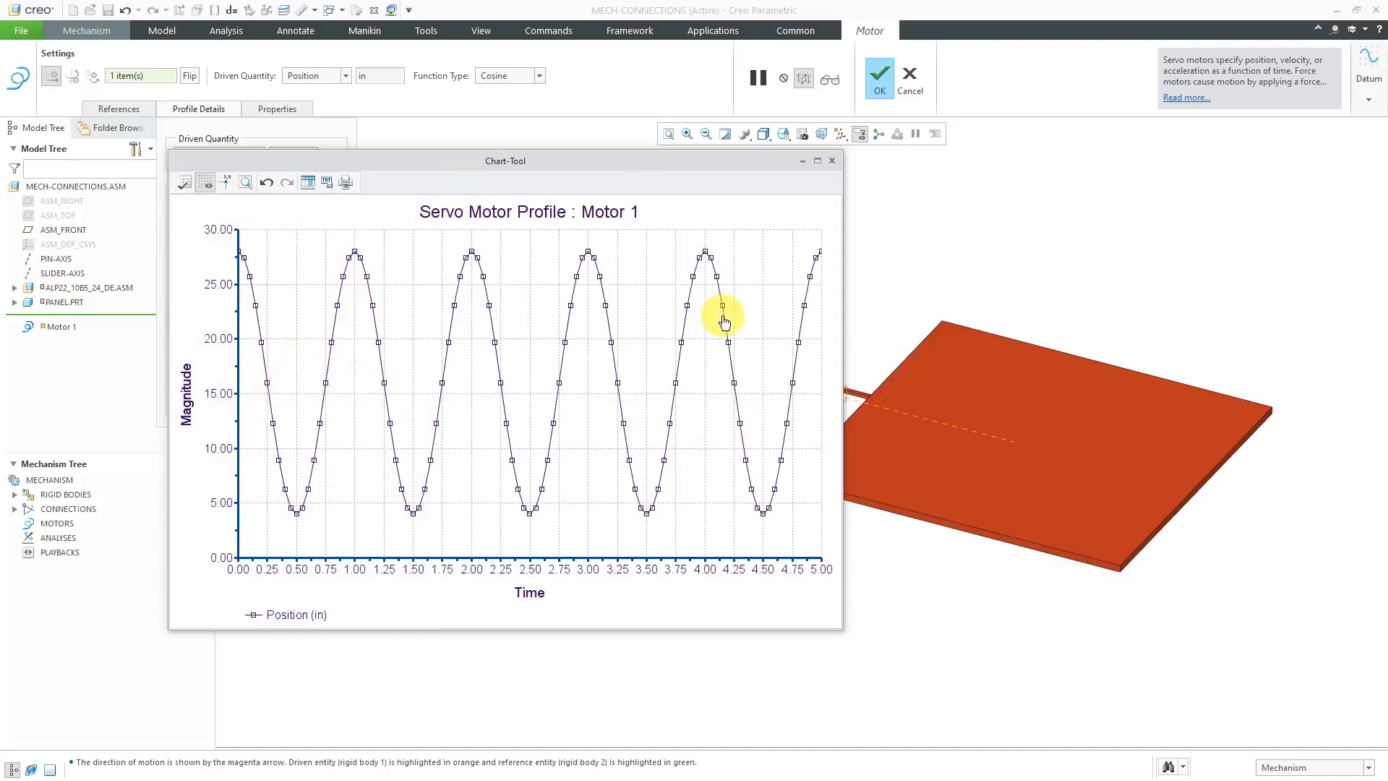
# Close the profile graph and accept the servo motor definition.
pyautogui.moveTo(725, 322)
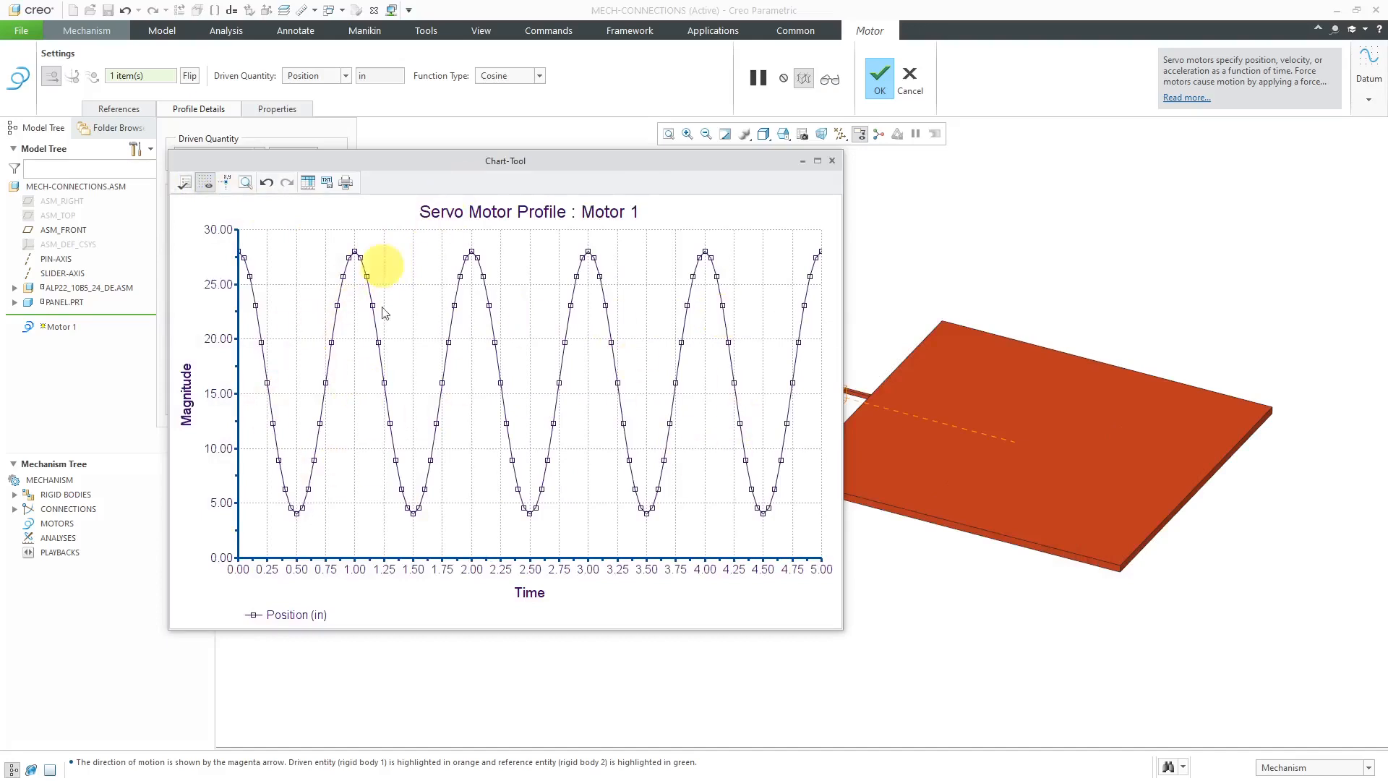
pyautogui.click(833, 162)
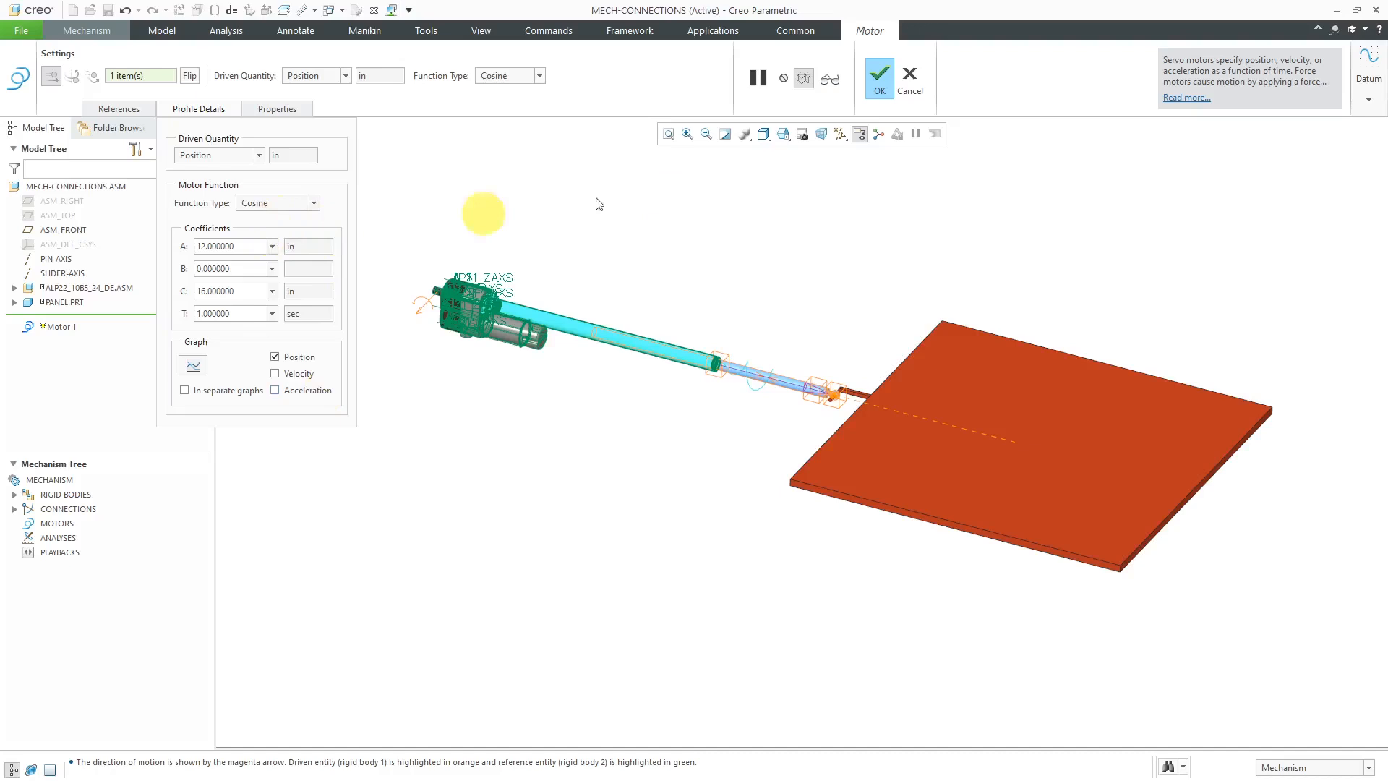
pyautogui.click(877, 77)
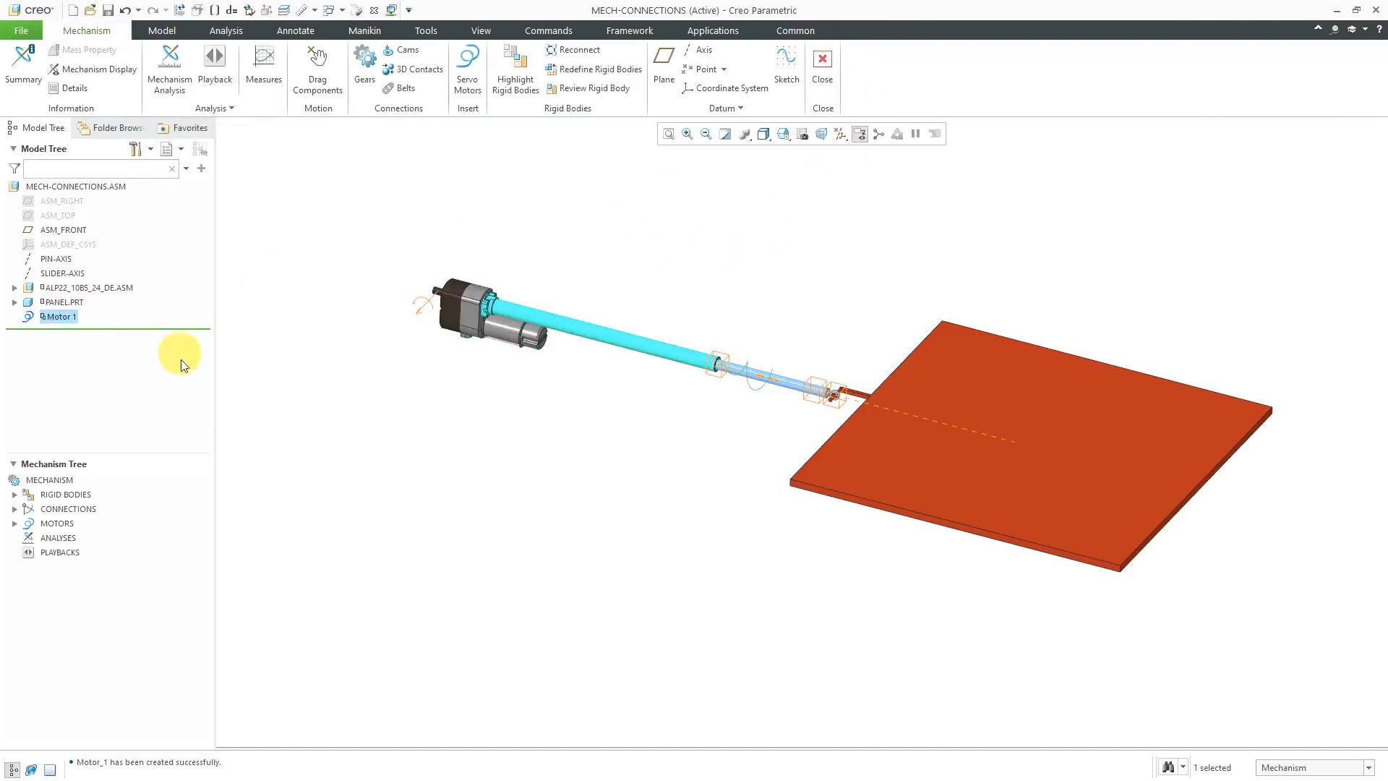
# Start a new mechanism analysis, set its type to Kinematic and its frame rate to 20.
pyautogui.click(57, 538)
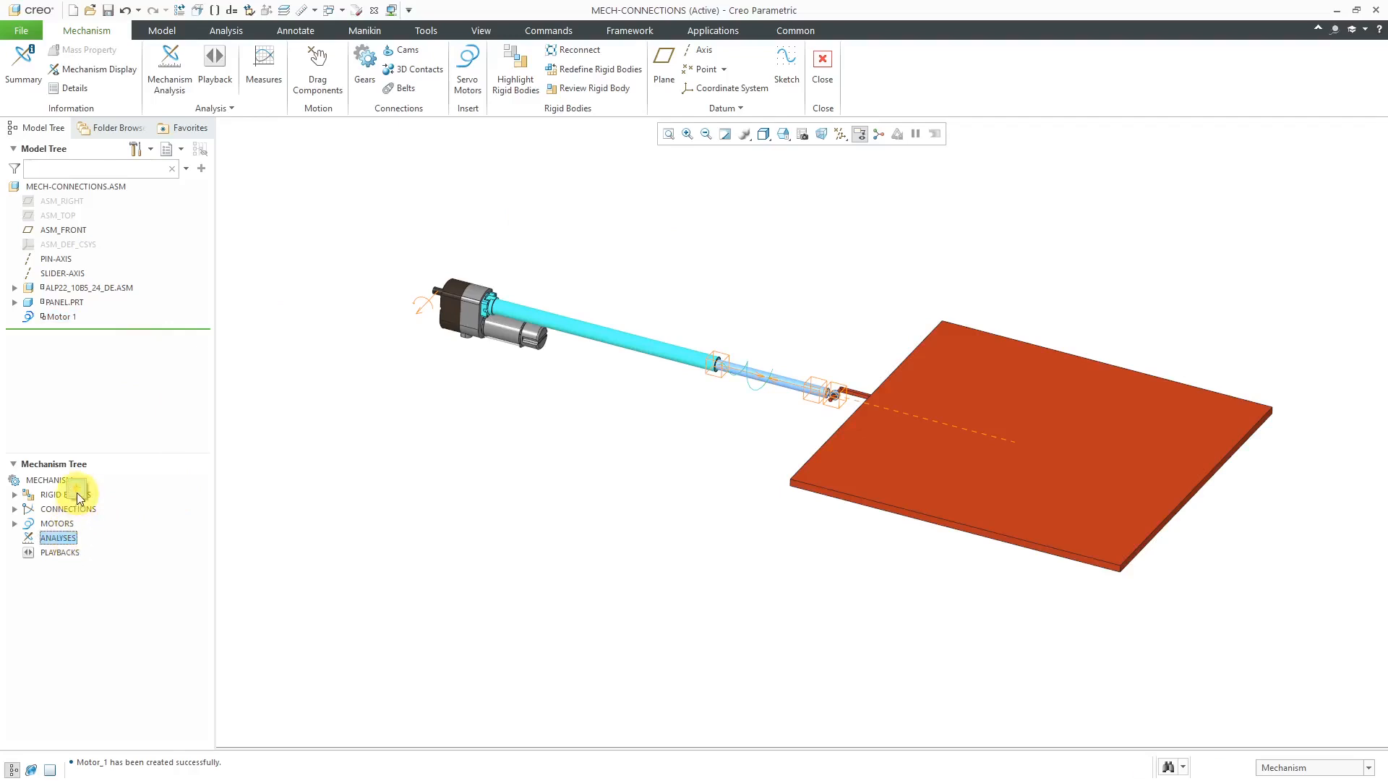
pyautogui.click(168, 86)
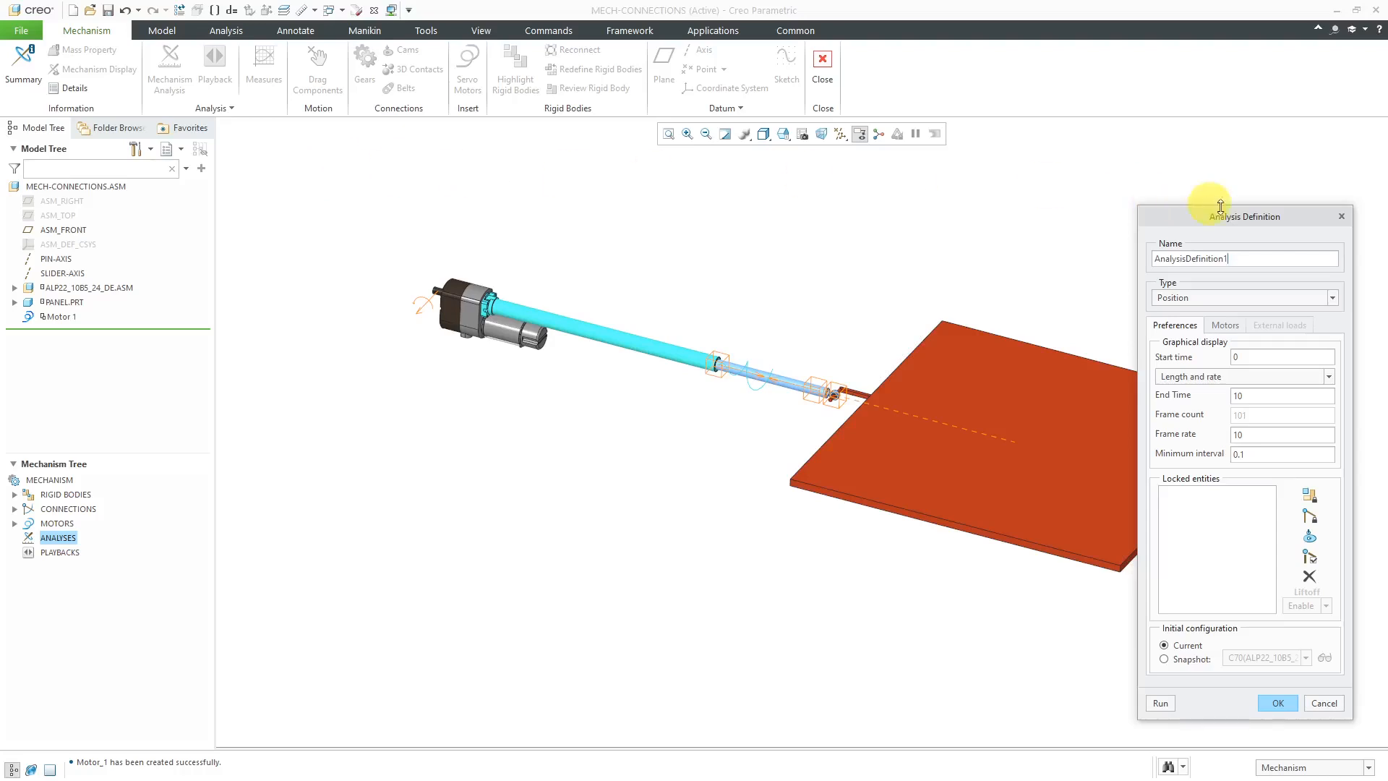
pyautogui.moveTo(1235, 216); pyautogui.dragTo(1261, 133)
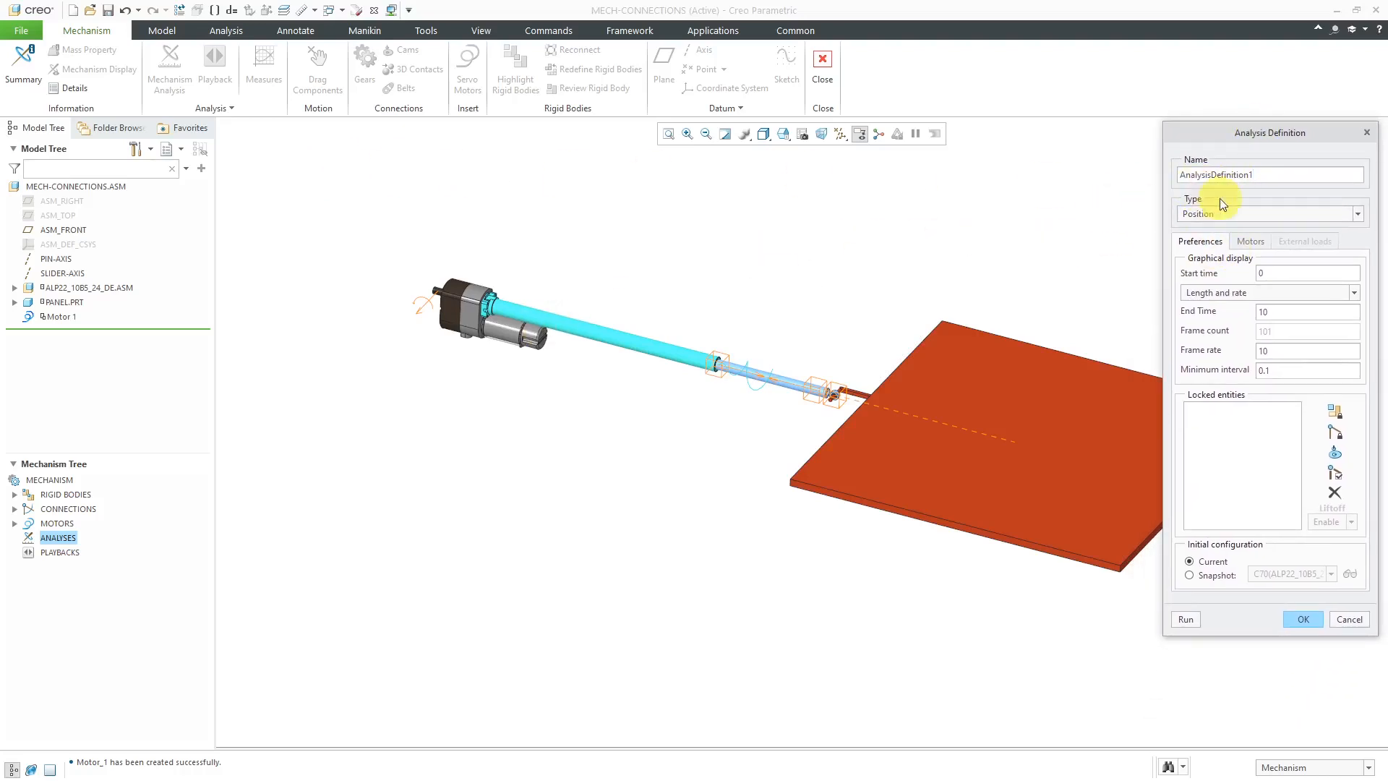
pyautogui.click(1260, 213)
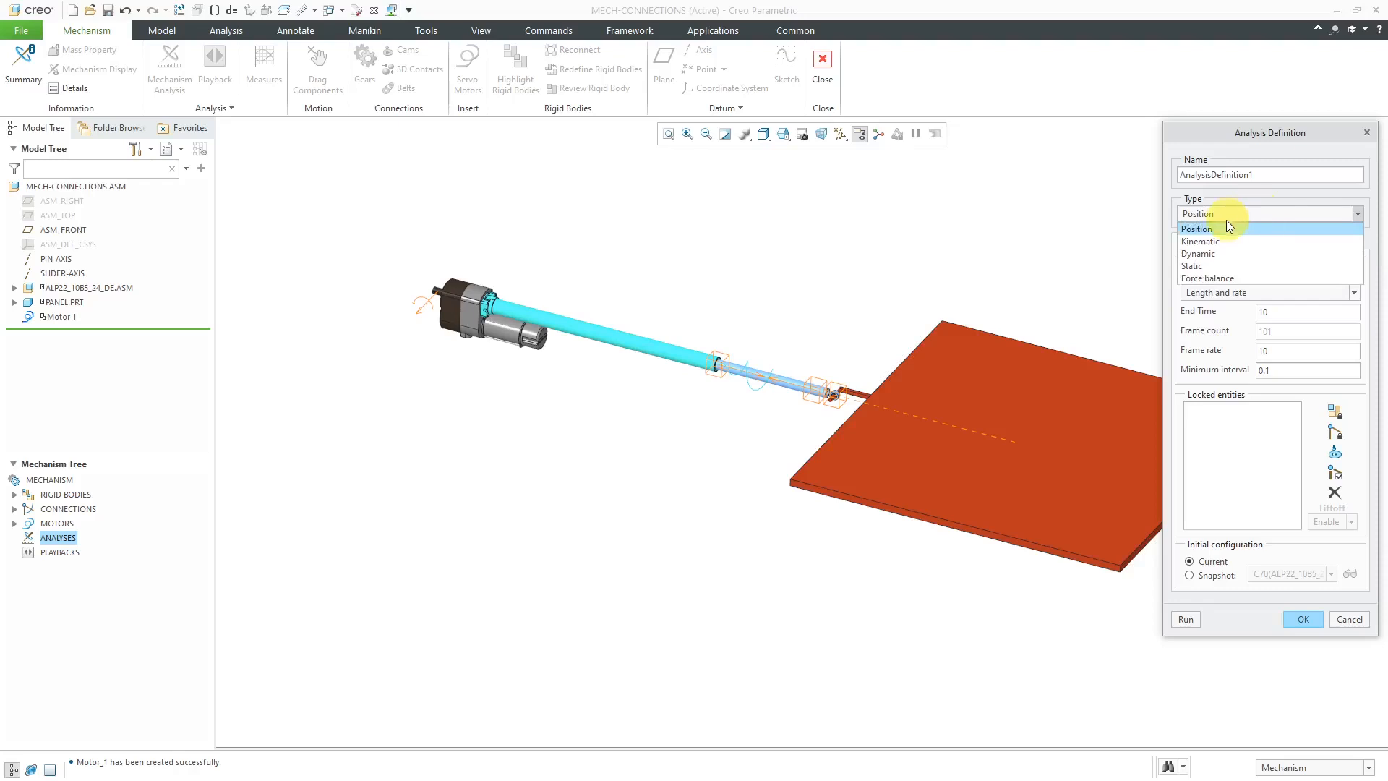
pyautogui.click(1215, 244)
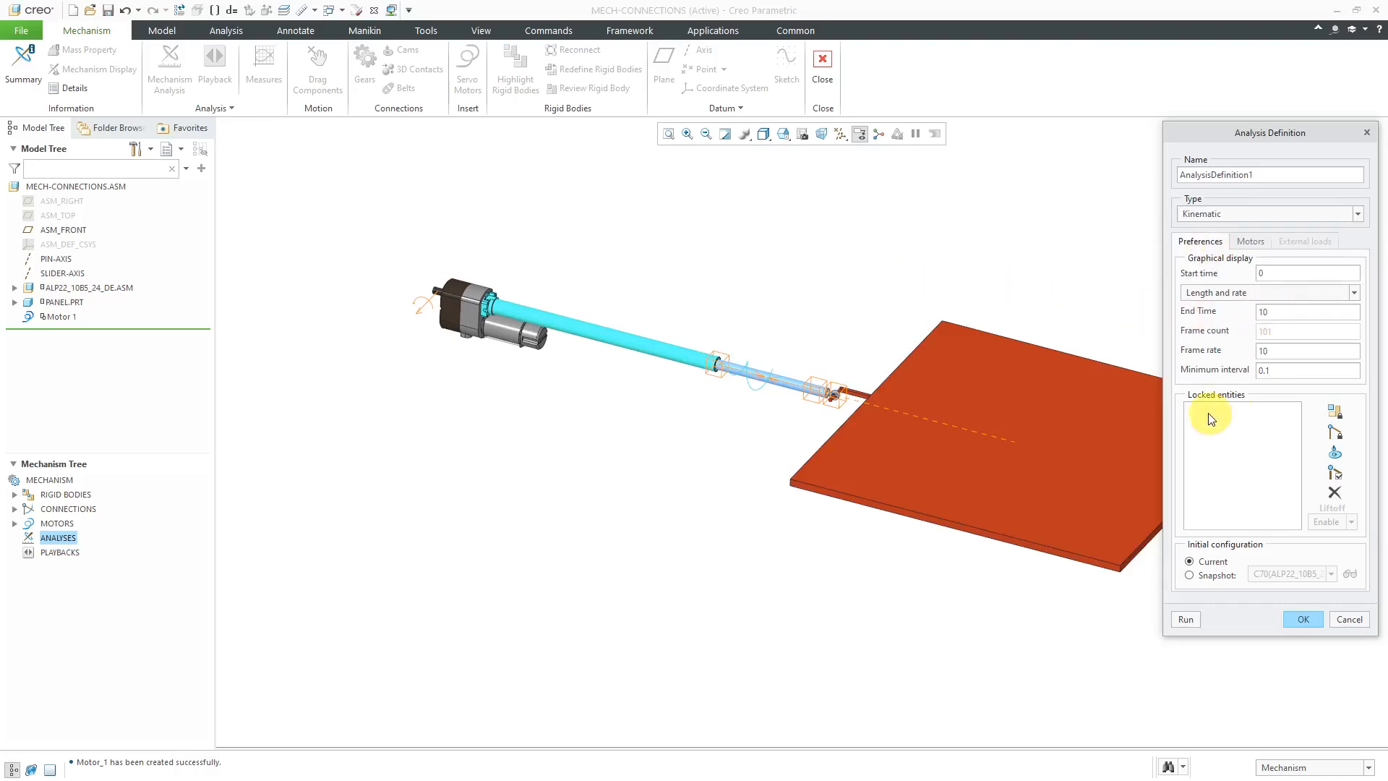
pyautogui.doubleClick(1287, 352)
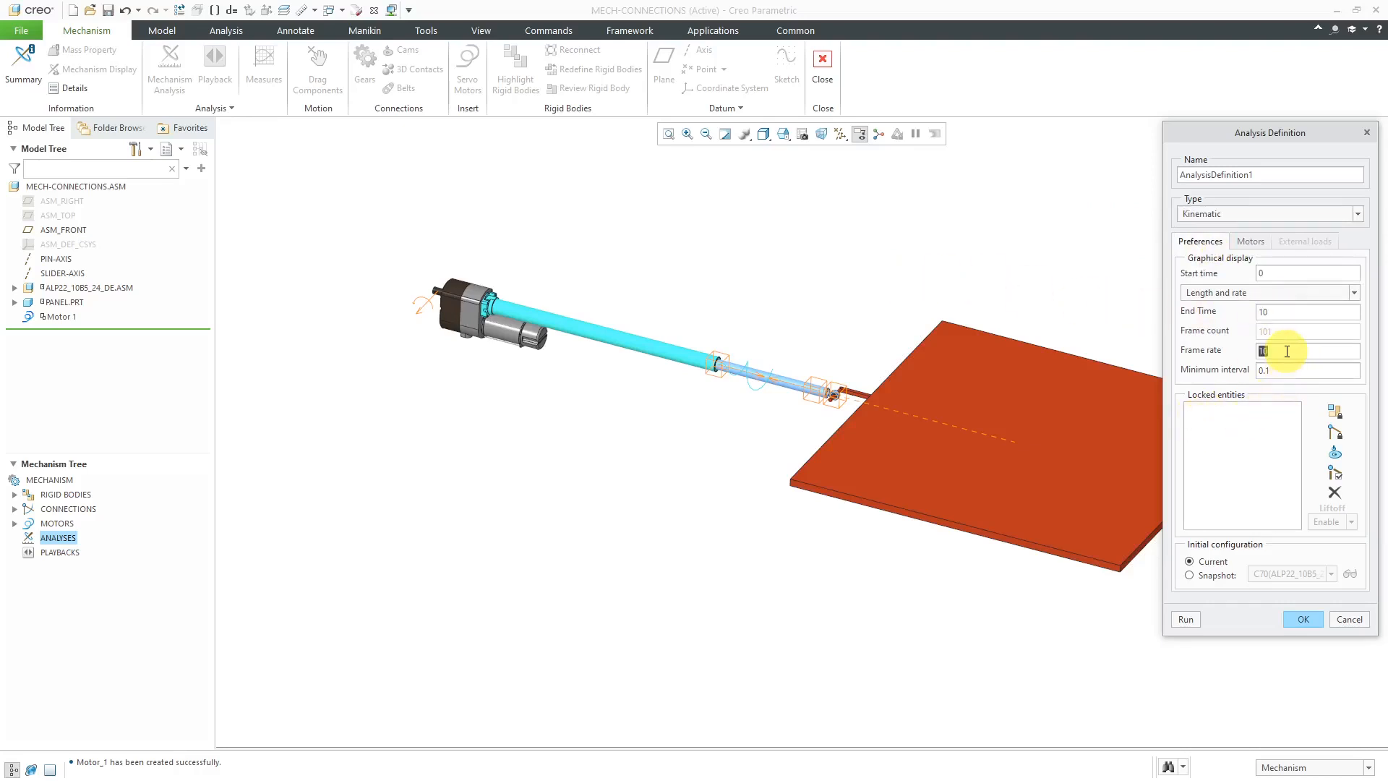
pyautogui.write('20')
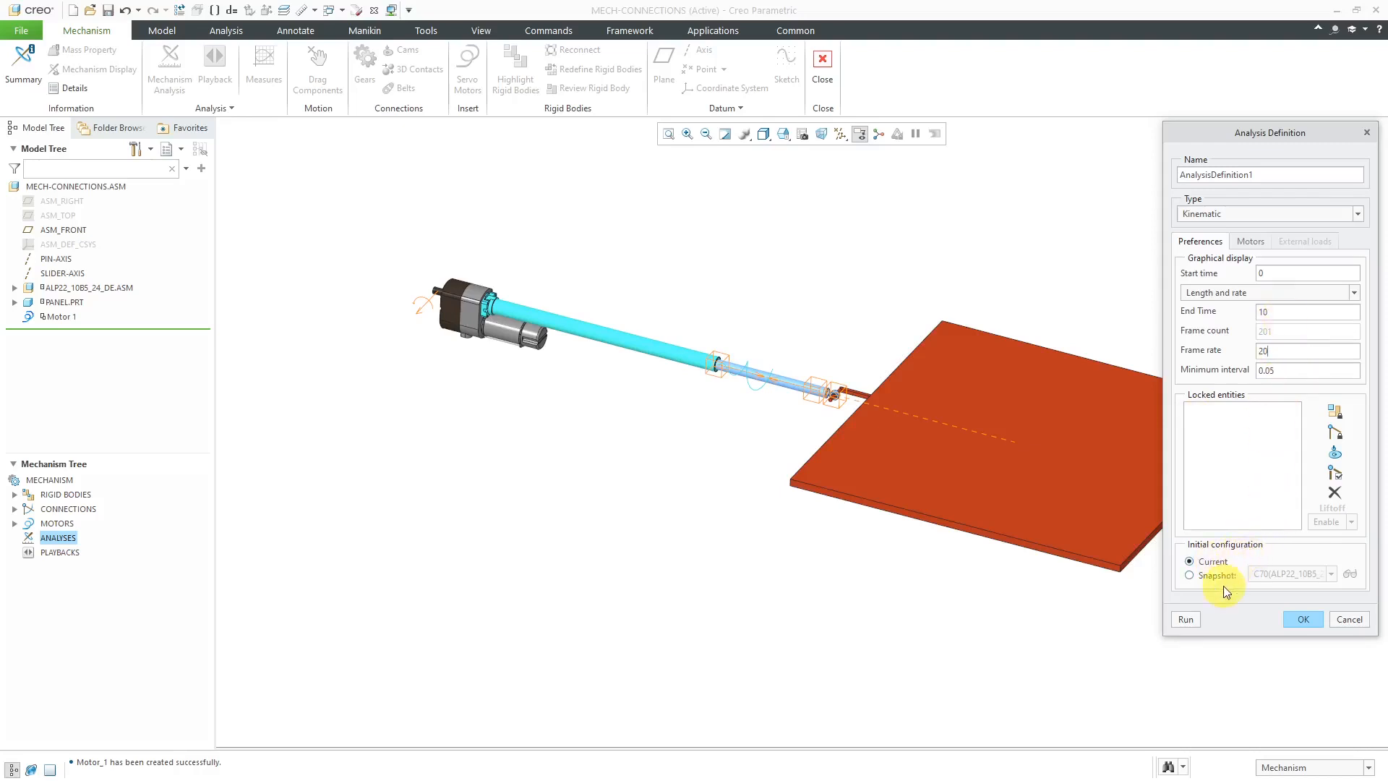
# Use the snapshot C70(ALP22_10B5_24_DE):START as the analysis's initial configuration.
pyautogui.click(1190, 574)
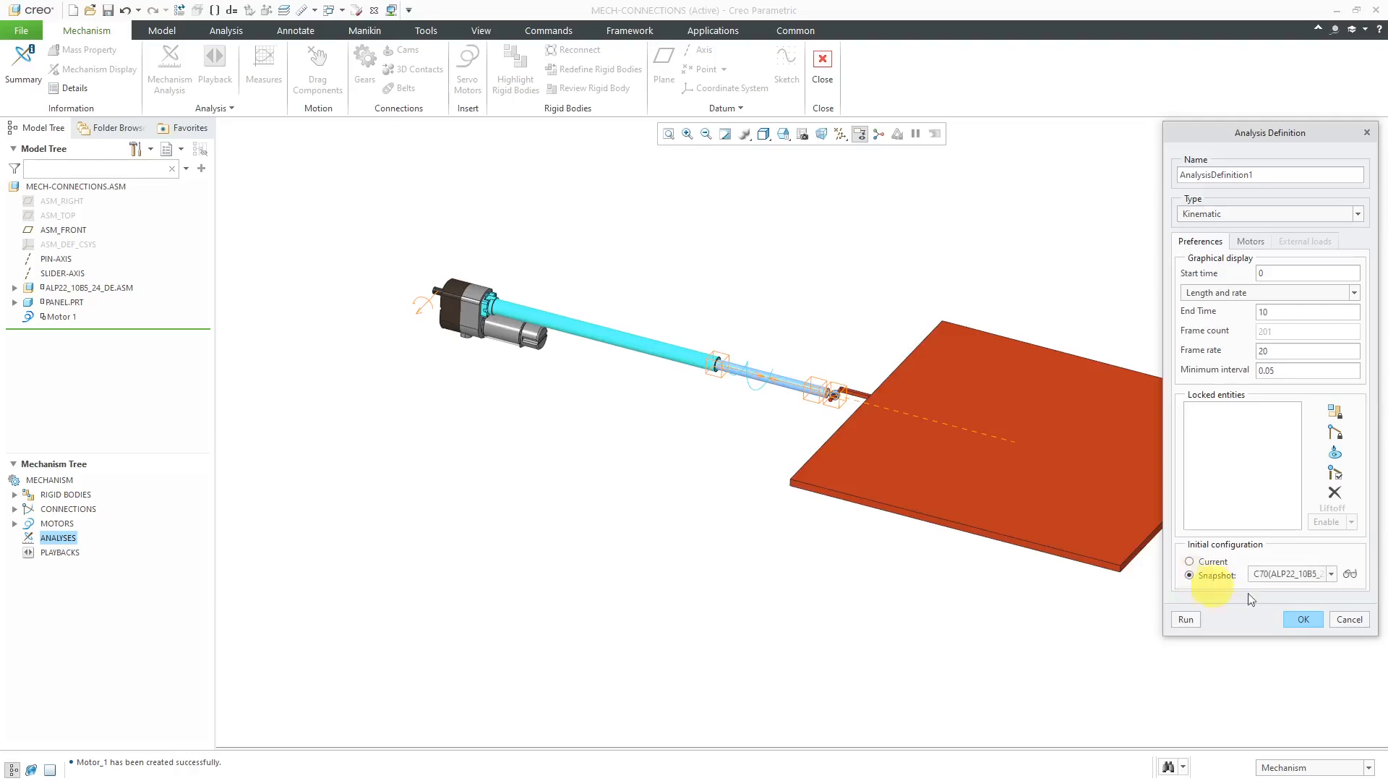
pyautogui.click(1330, 574)
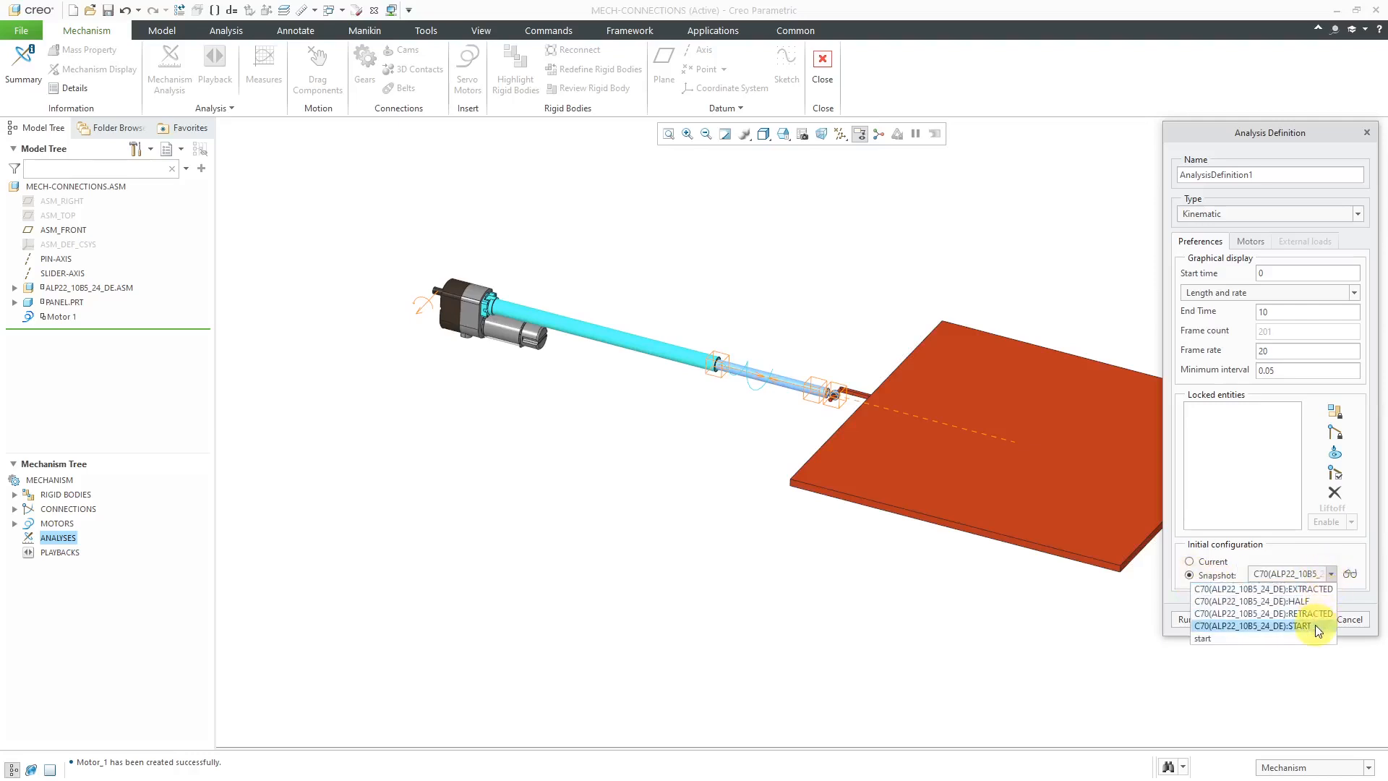
pyautogui.click(1287, 625)
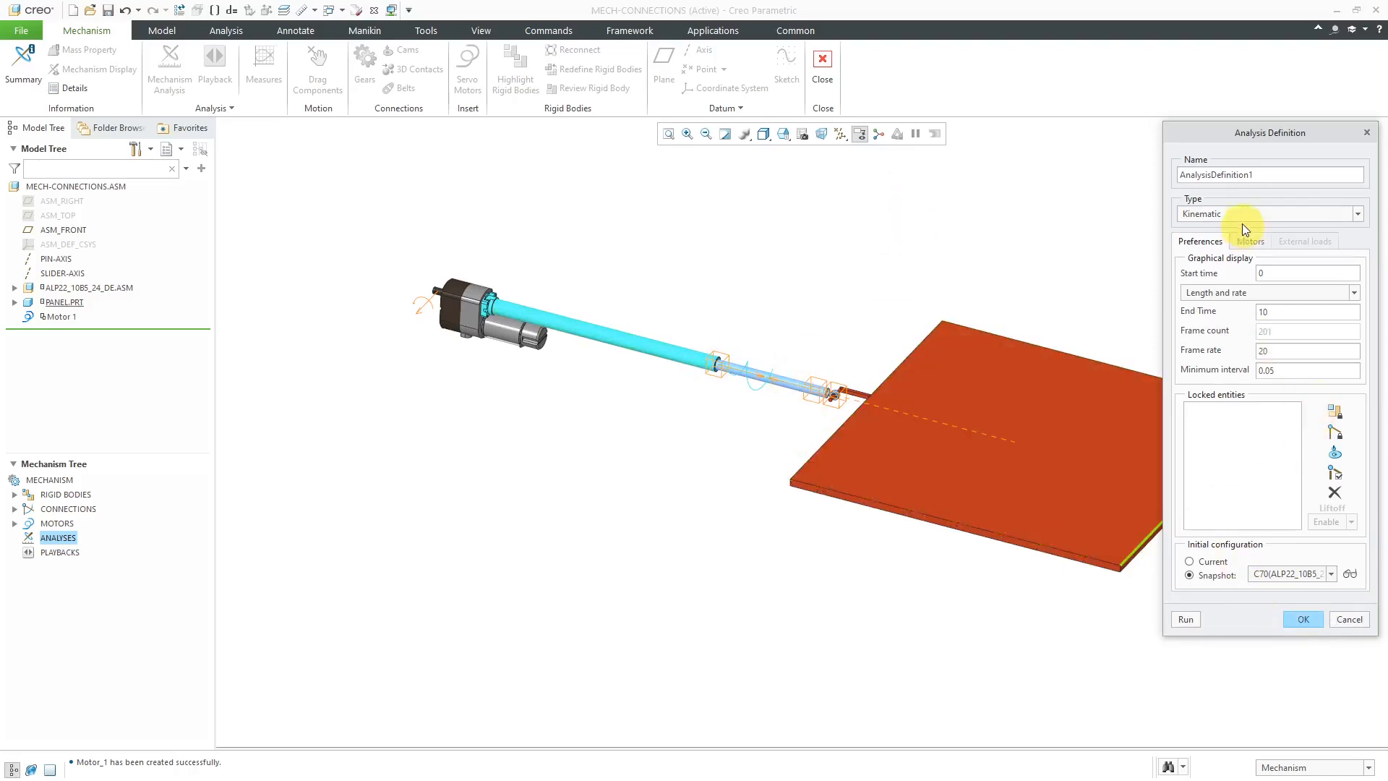
# Check the motors included in the kinematic analysis, run it and accept the definition.
pyautogui.click(1249, 242)
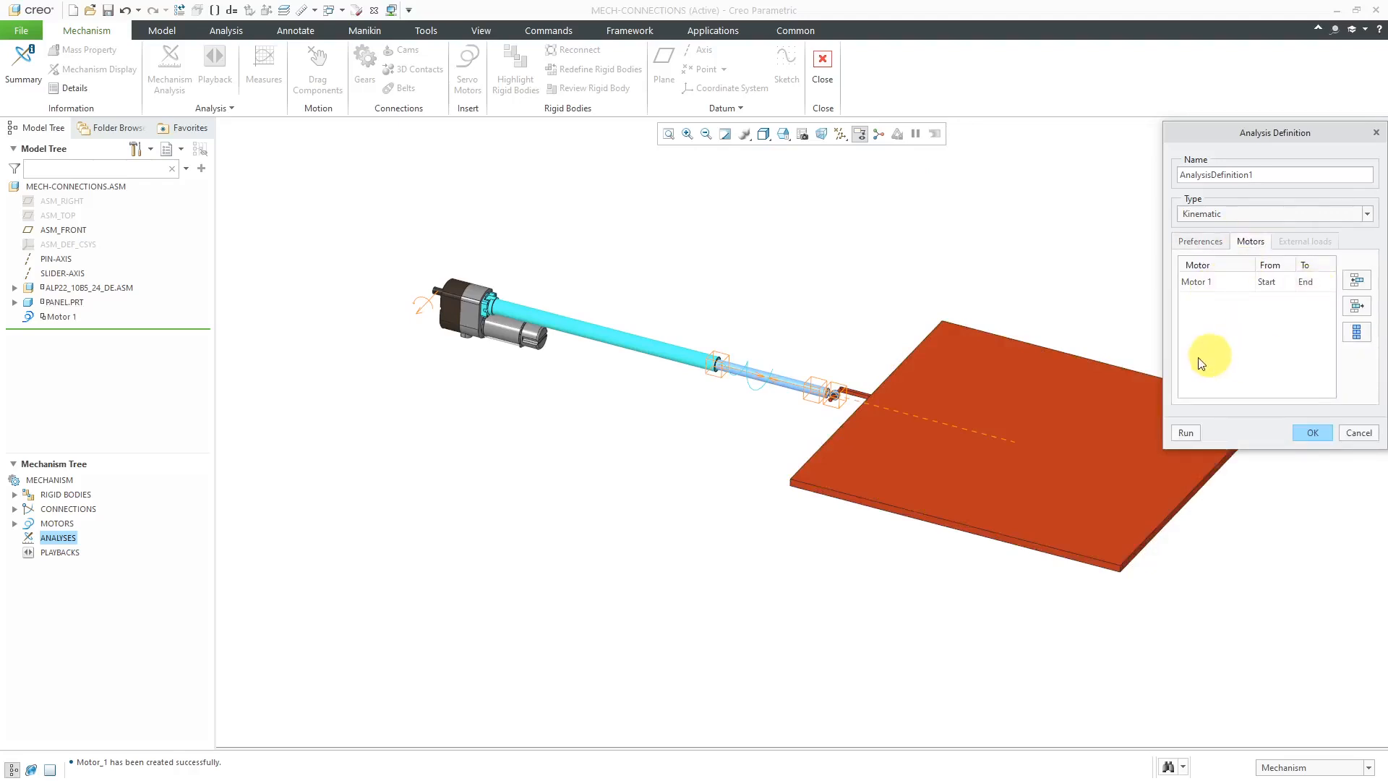
pyautogui.scroll(2, 442, 368)
pyautogui.scroll(-2, 791, 363)
pyautogui.click(1186, 432)
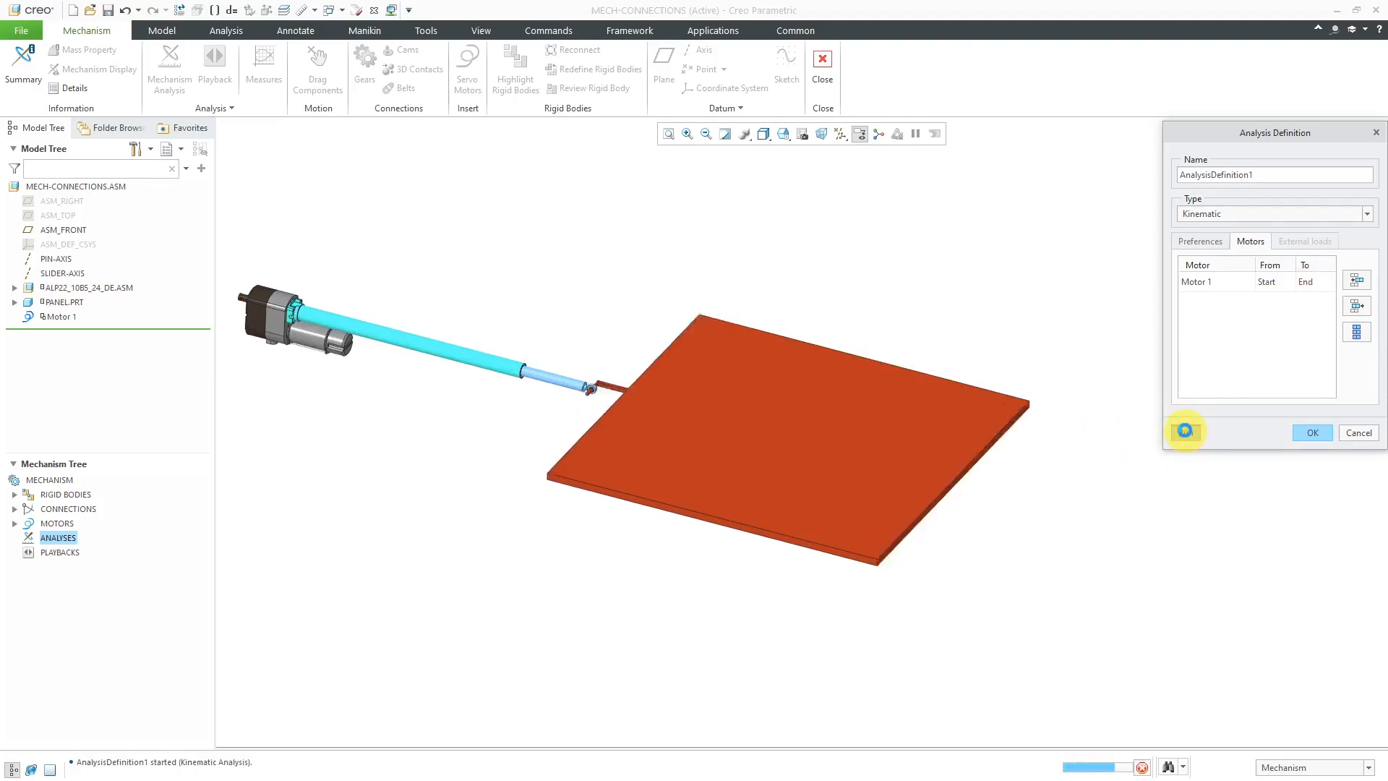
pyautogui.click(1313, 433)
# Play back the AnalysisDefinition1 results as an animation at a slightly higher speed, and close the playback.
pyautogui.click(15, 553)
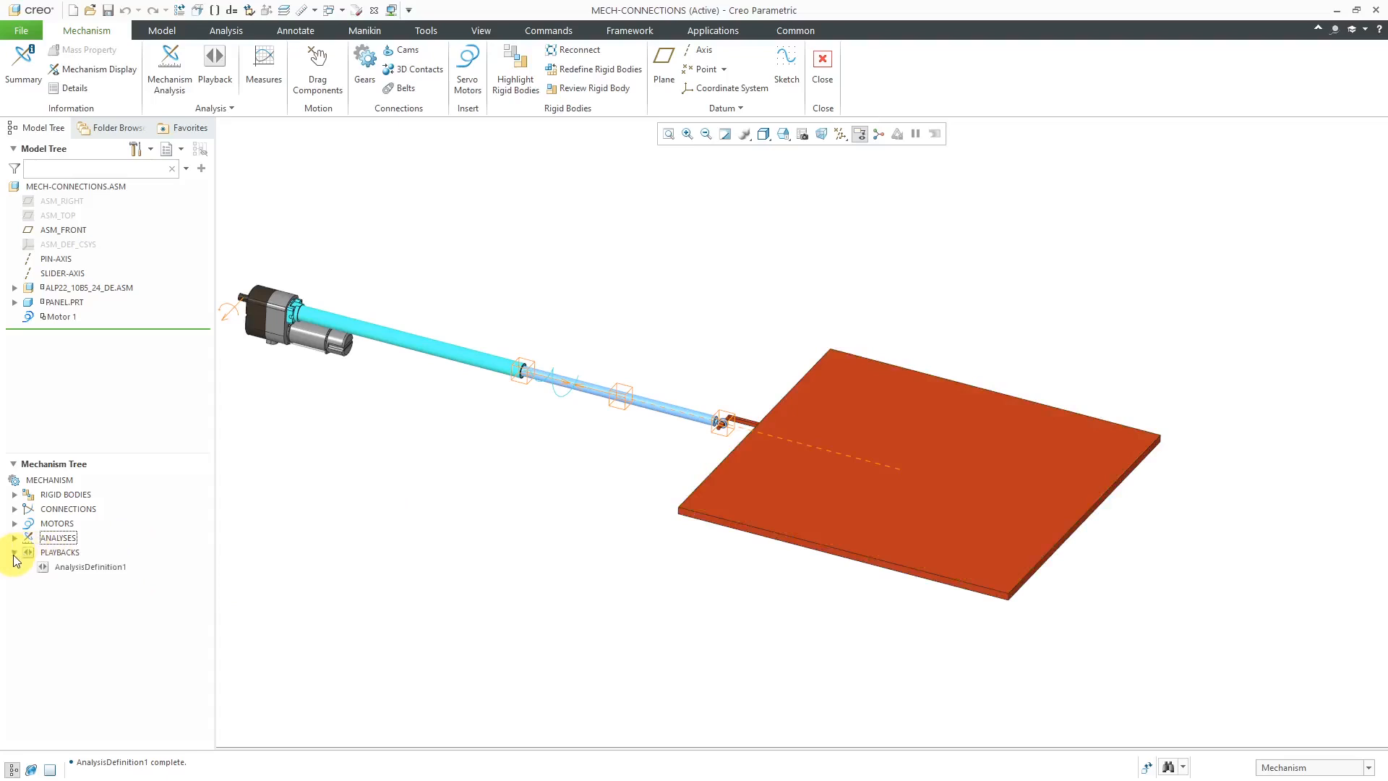
pyautogui.click(81, 569)
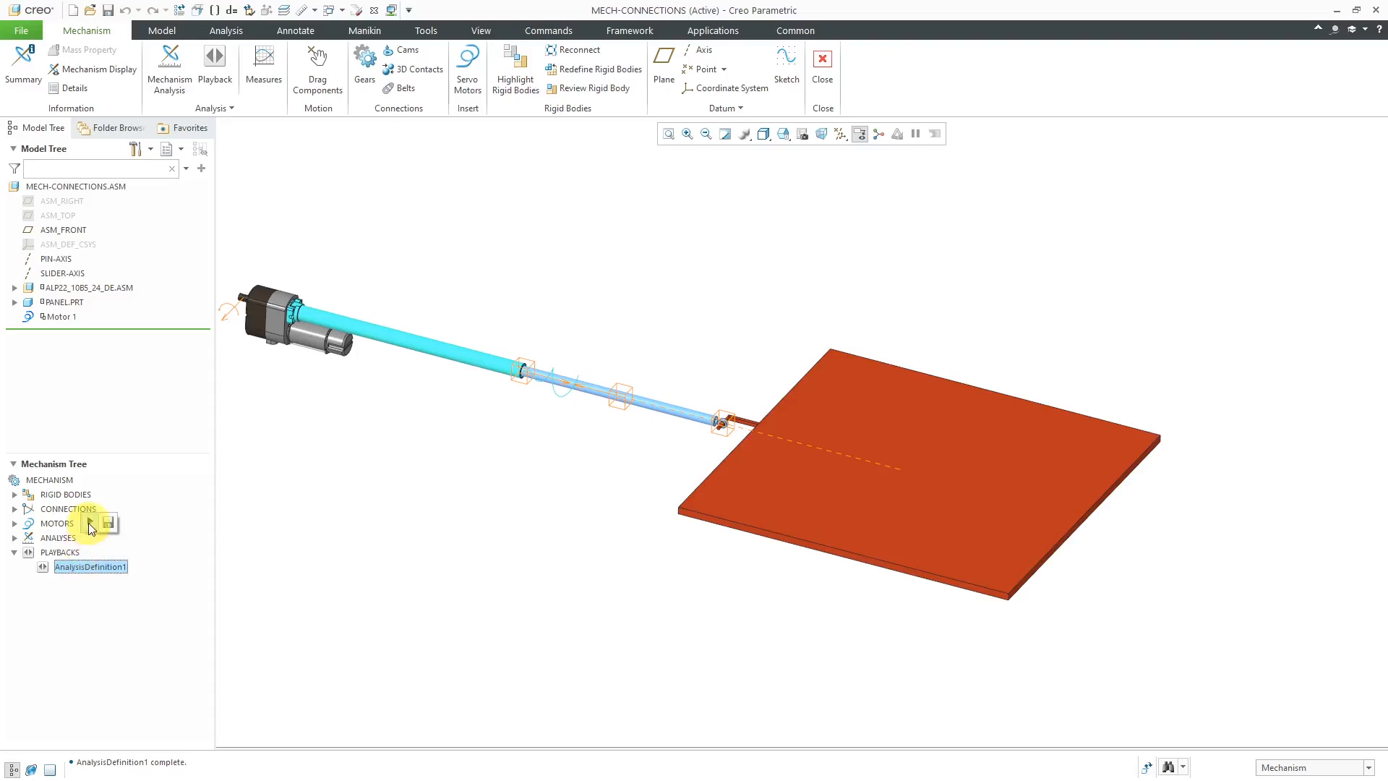
pyautogui.click(90, 524)
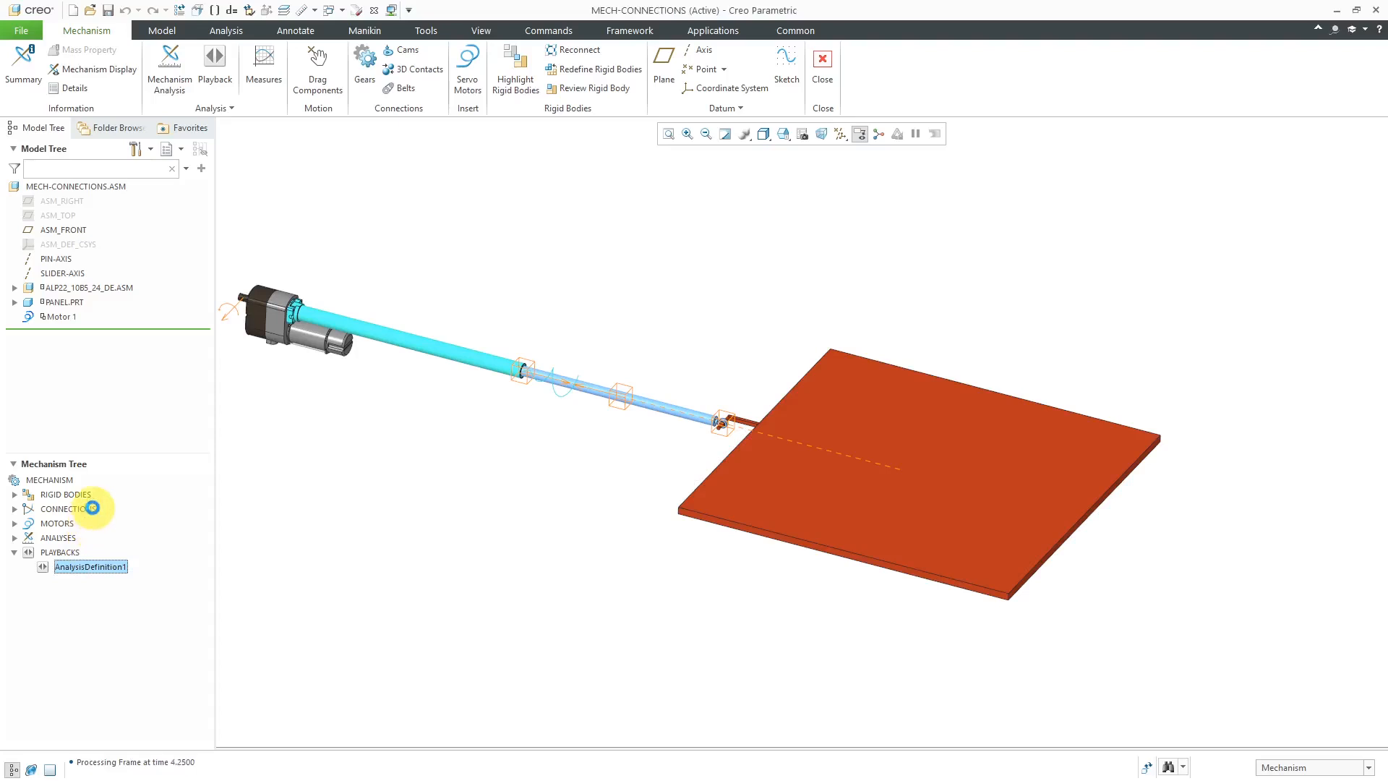
pyautogui.moveTo(1242, 130); pyautogui.dragTo(1129, 149)
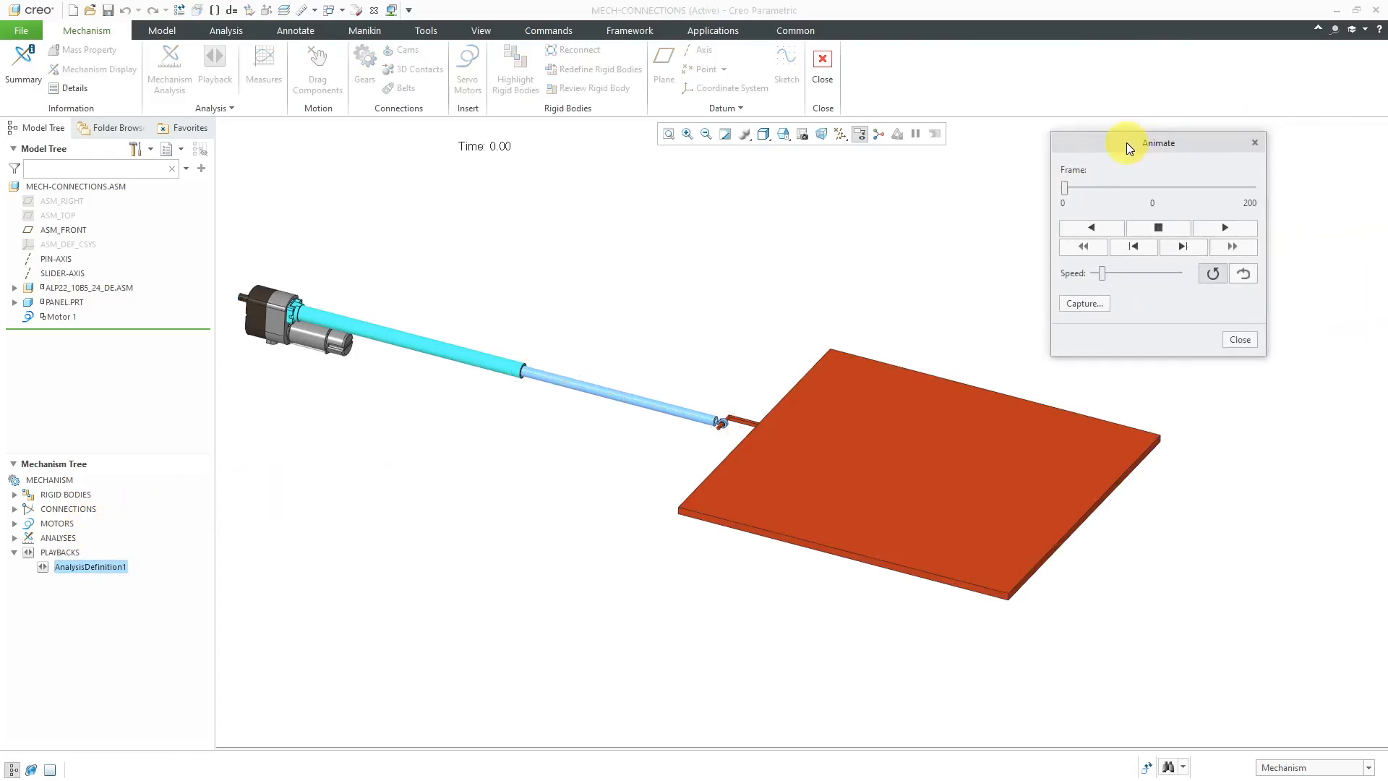
pyautogui.click(1214, 227)
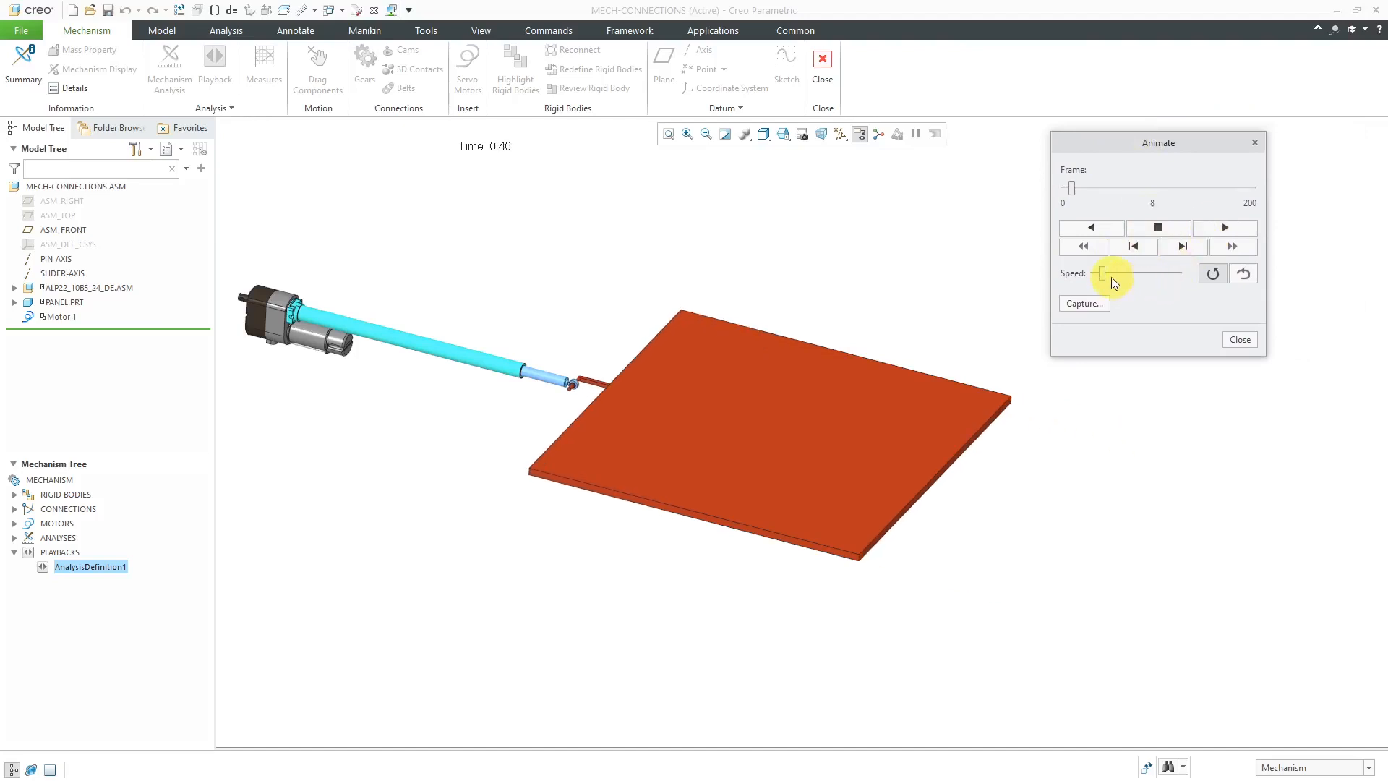
pyautogui.moveTo(1104, 275); pyautogui.dragTo(1111, 275)
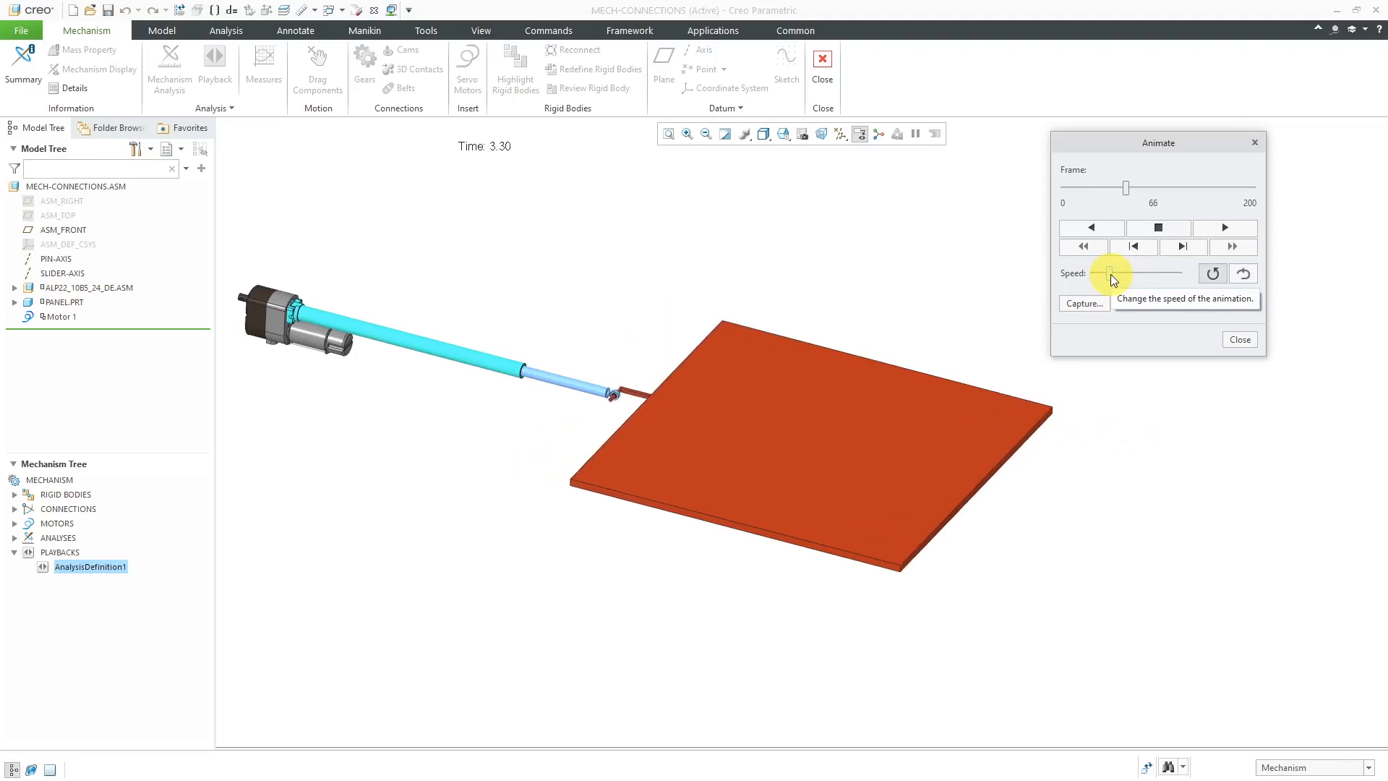
pyautogui.click(1241, 339)
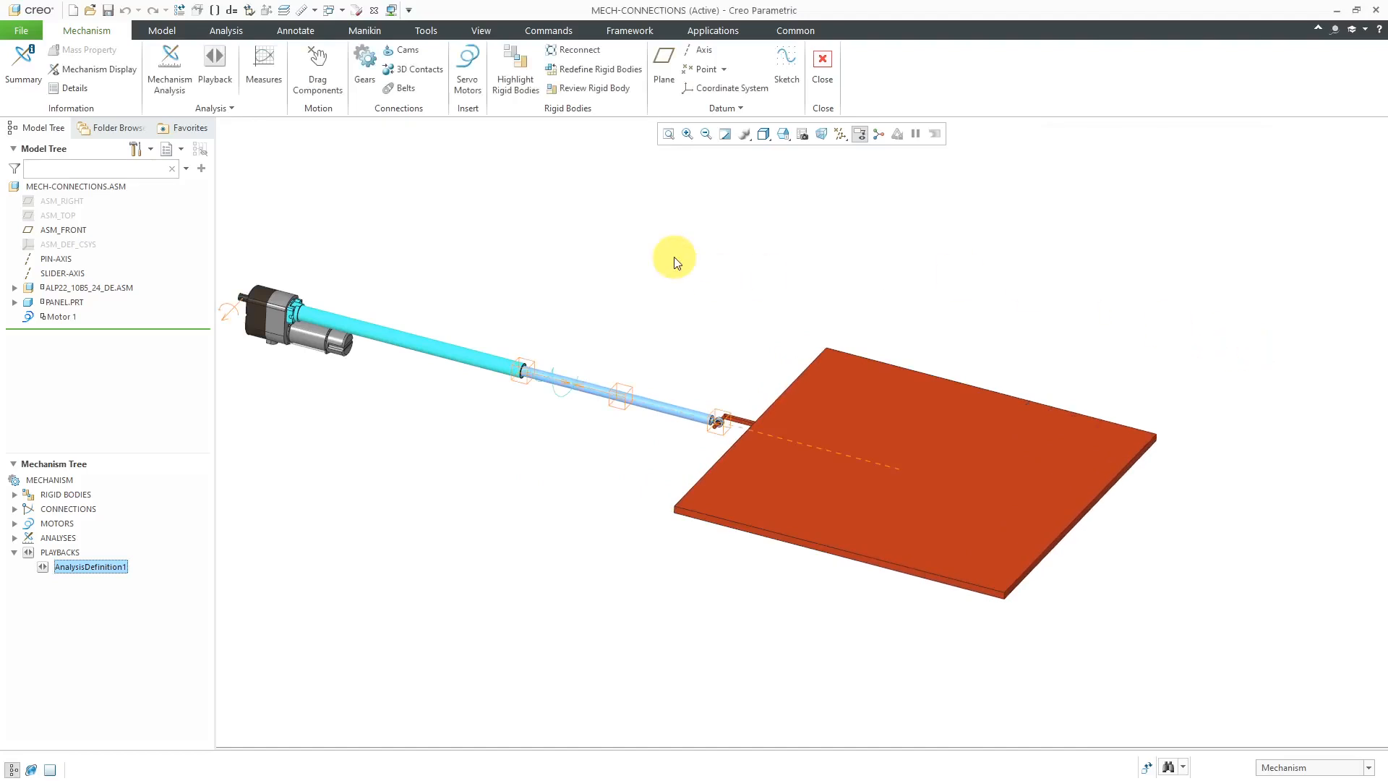
# Edit the definition of Motor 1 and set the period T of its cosine profile to 4 sec.
pyautogui.click(15, 523)
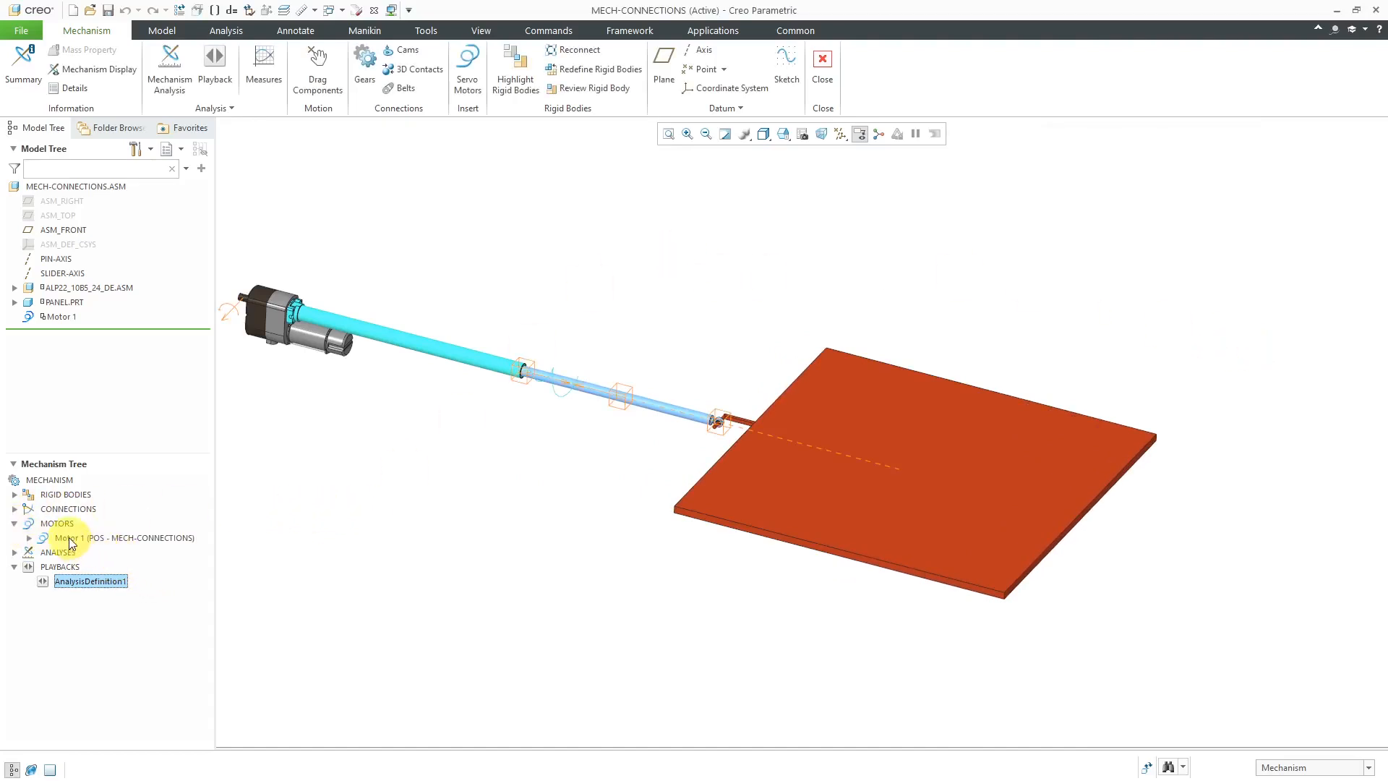
pyautogui.click(71, 539)
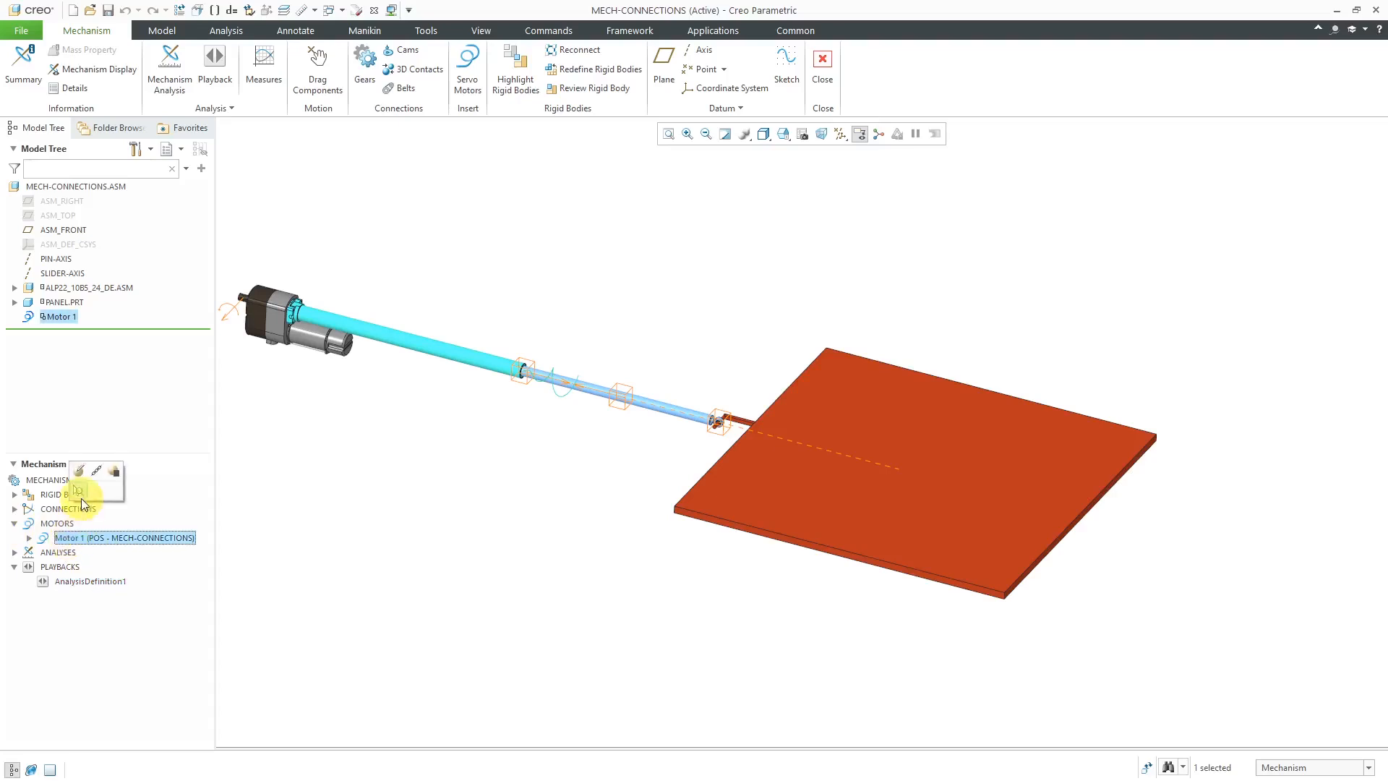
pyautogui.click(78, 470)
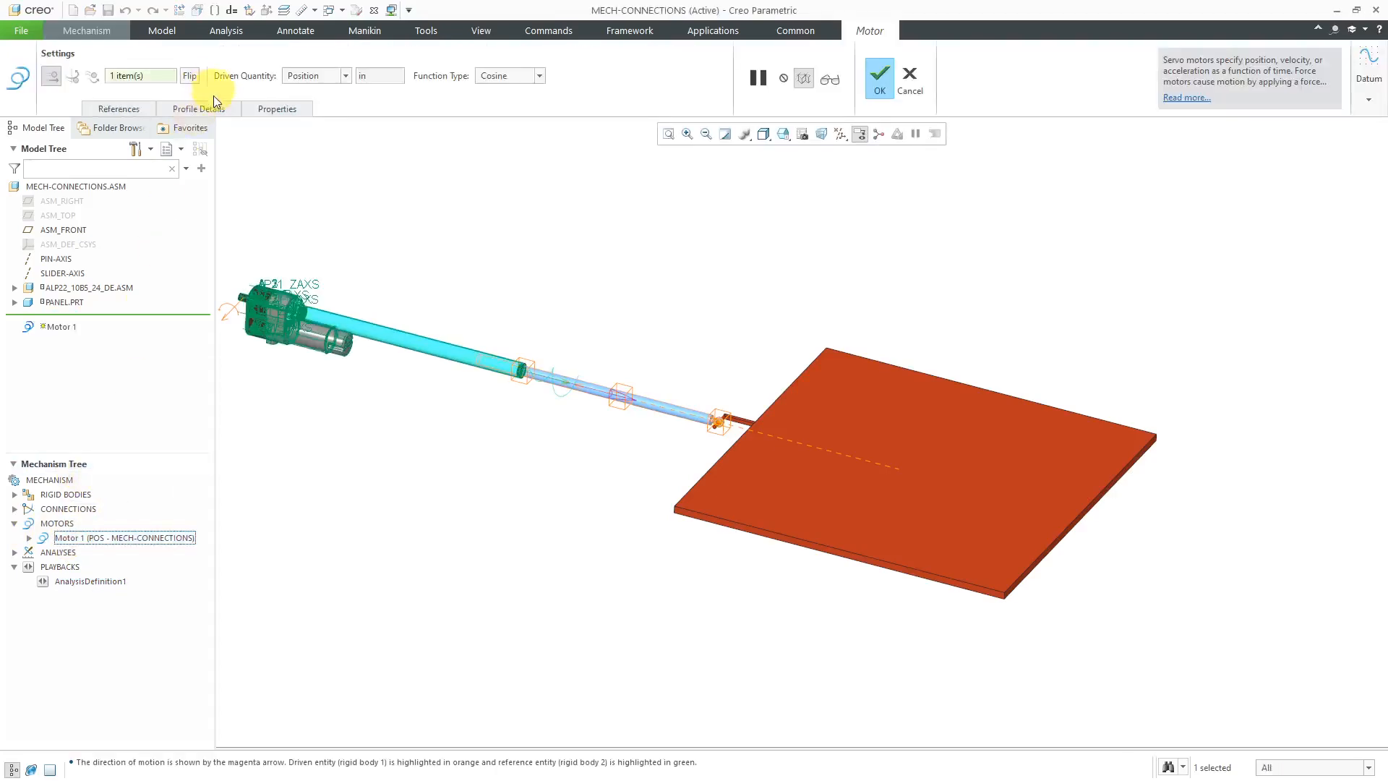
pyautogui.click(210, 106)
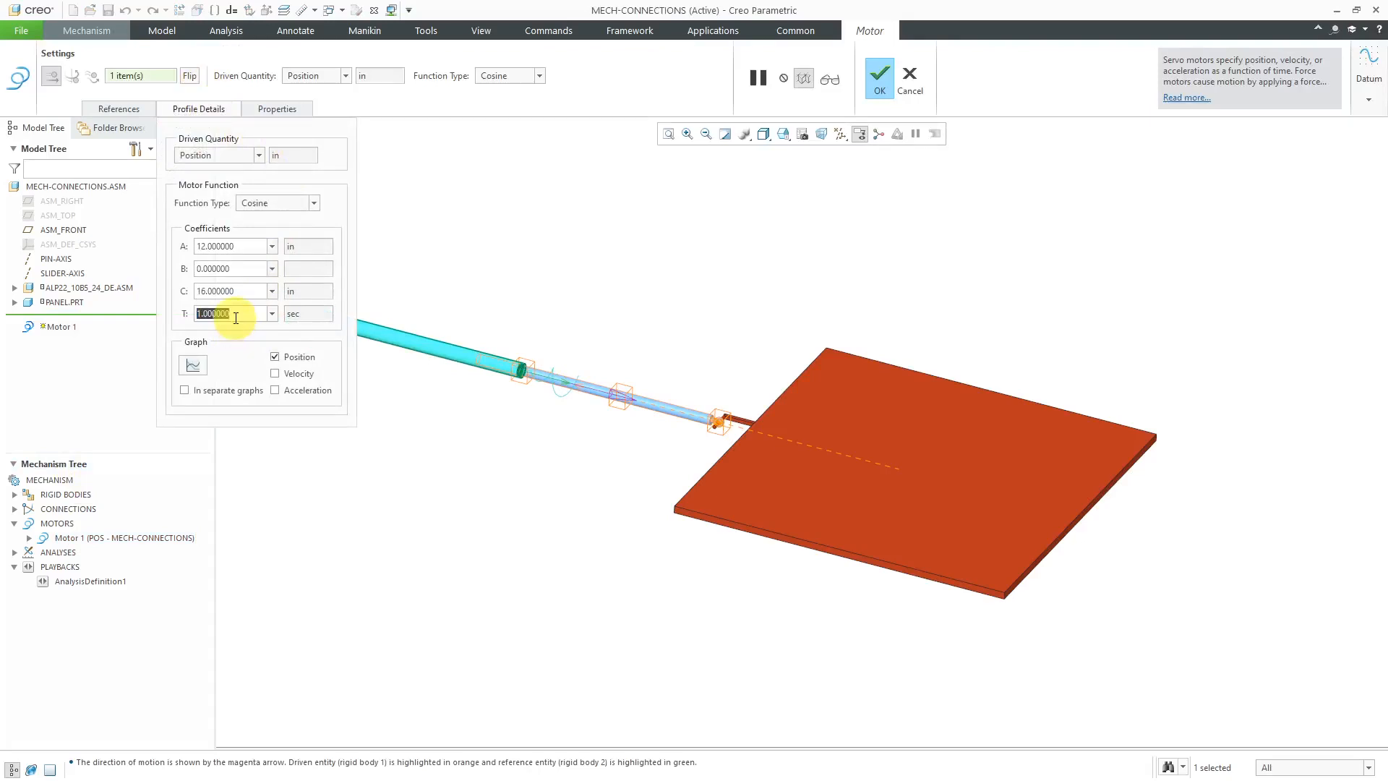
pyautogui.write('4')
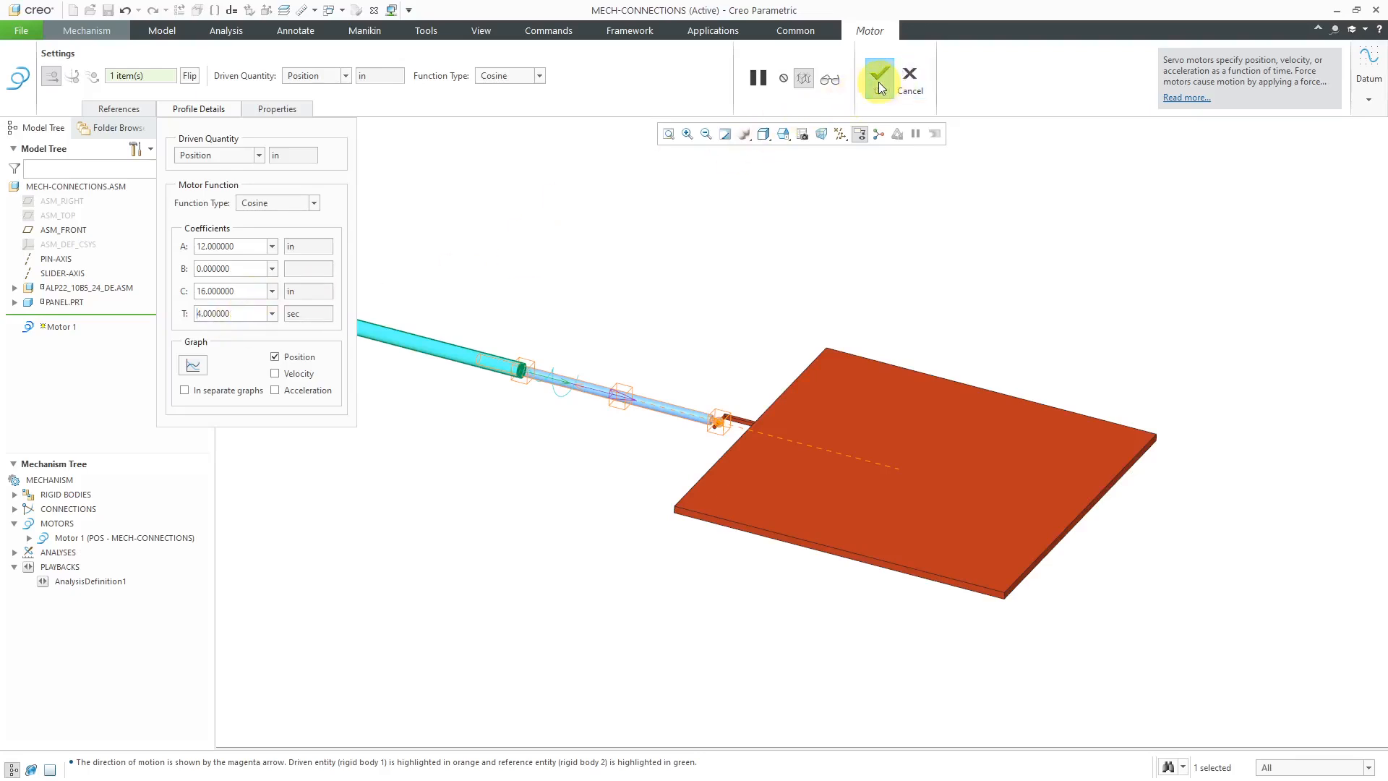
pyautogui.click(879, 78)
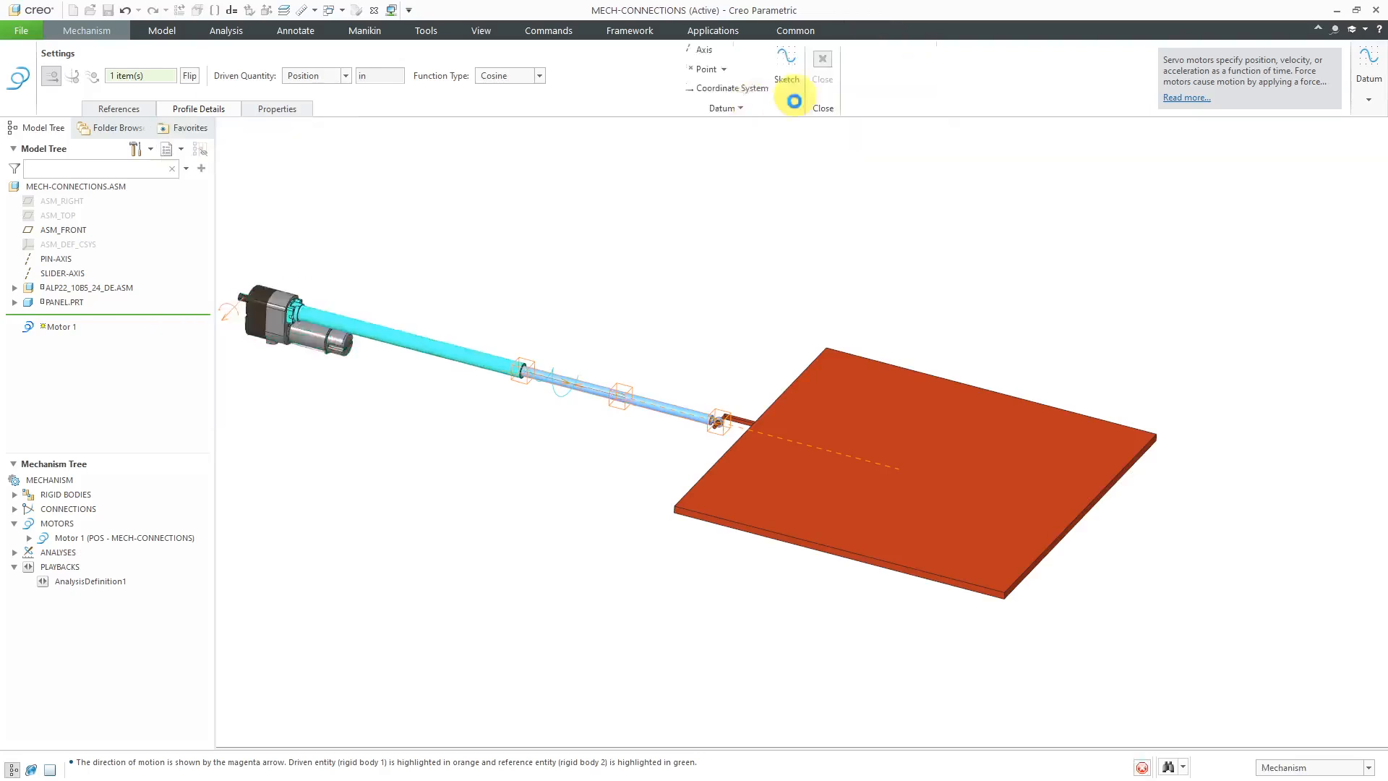
# Rerun the kinematic analysis AnalysisDefinition1 with the updated motor profile.
pyautogui.click(15, 552)
pyautogui.click(98, 568)
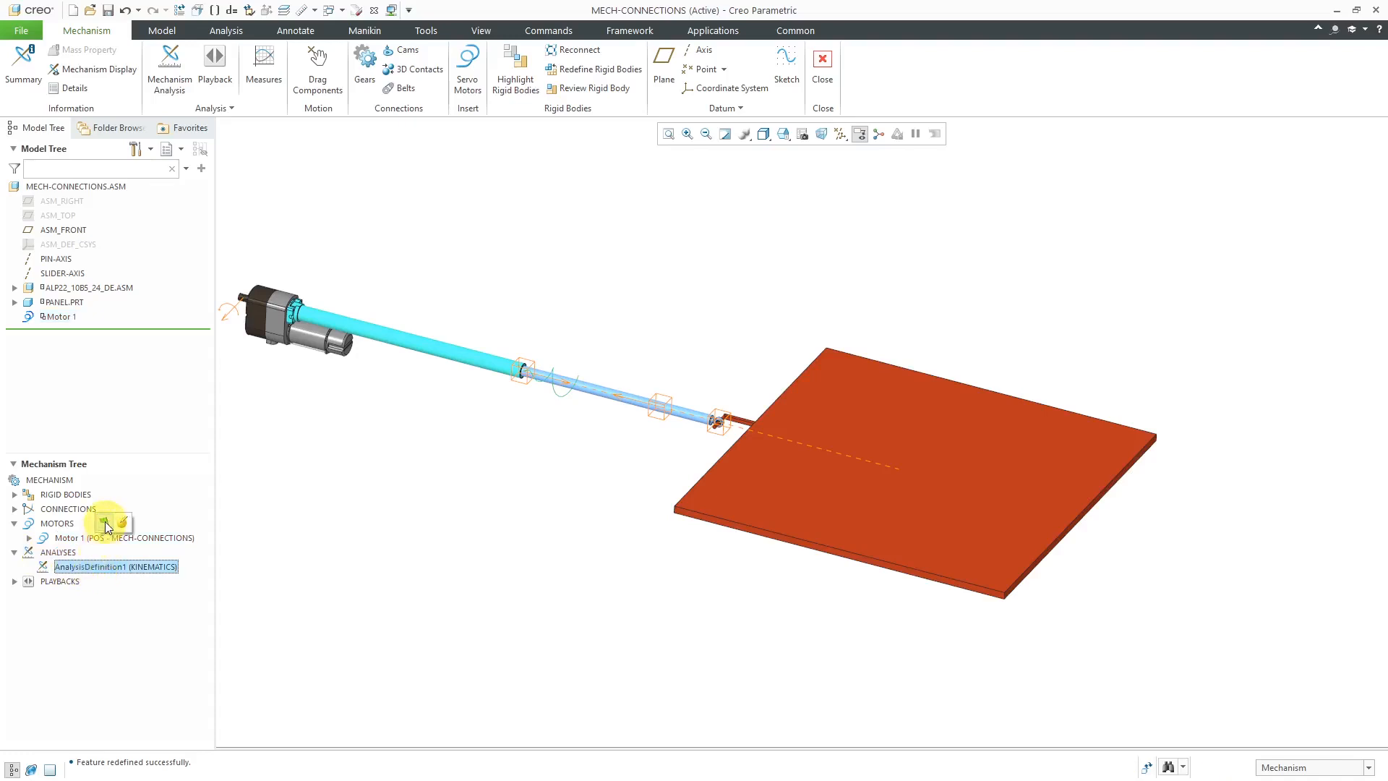
pyautogui.click(104, 522)
pyautogui.click(629, 442)
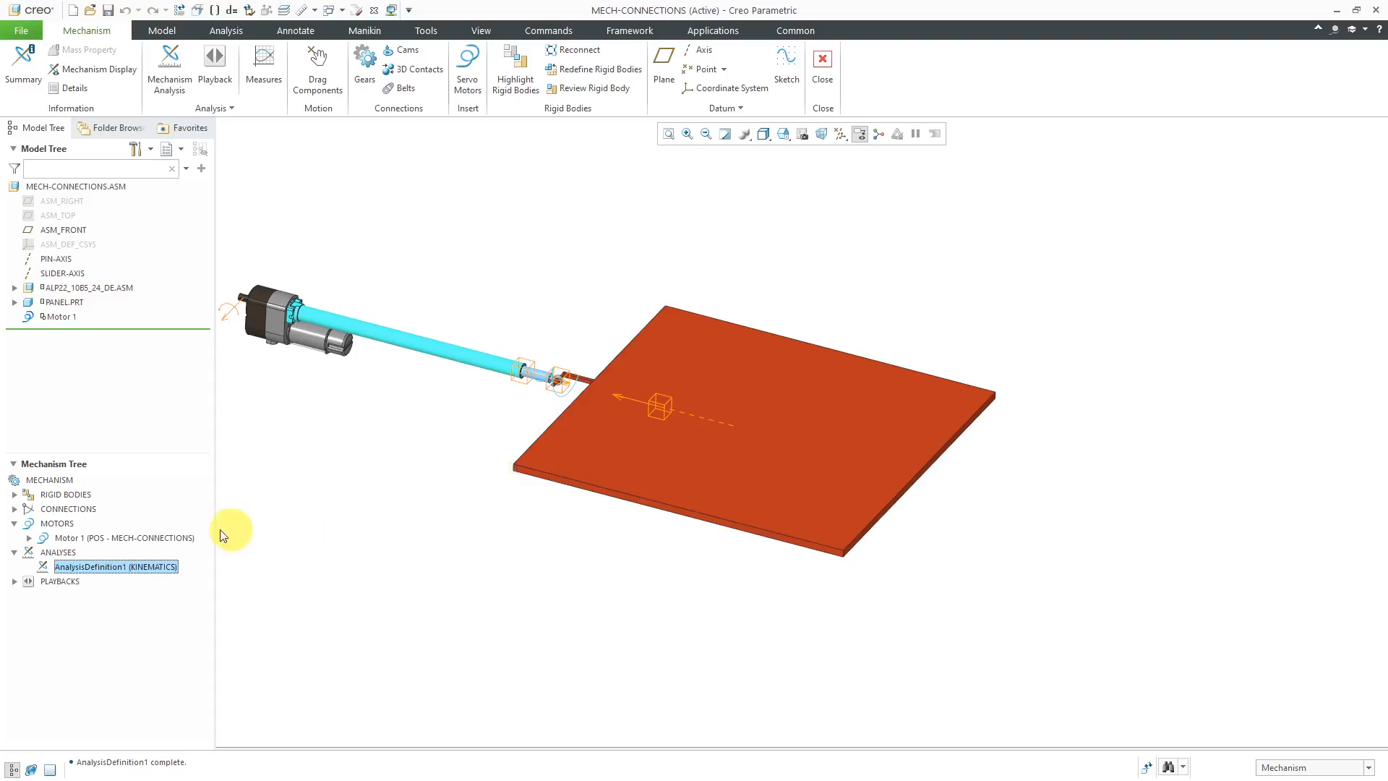
# Reopen the definition of Motor 1 and display its profile coefficients for editing.
pyautogui.click(93, 543)
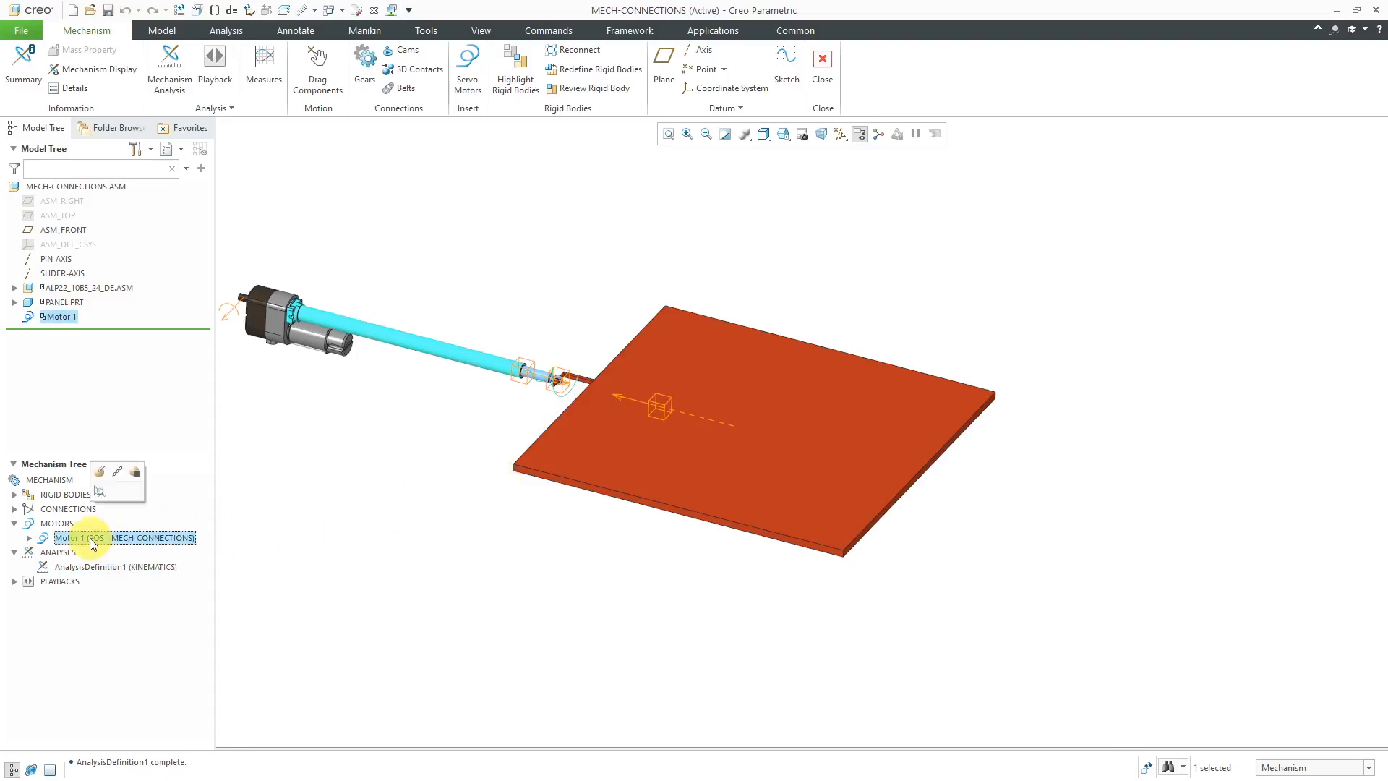
pyautogui.click(101, 476)
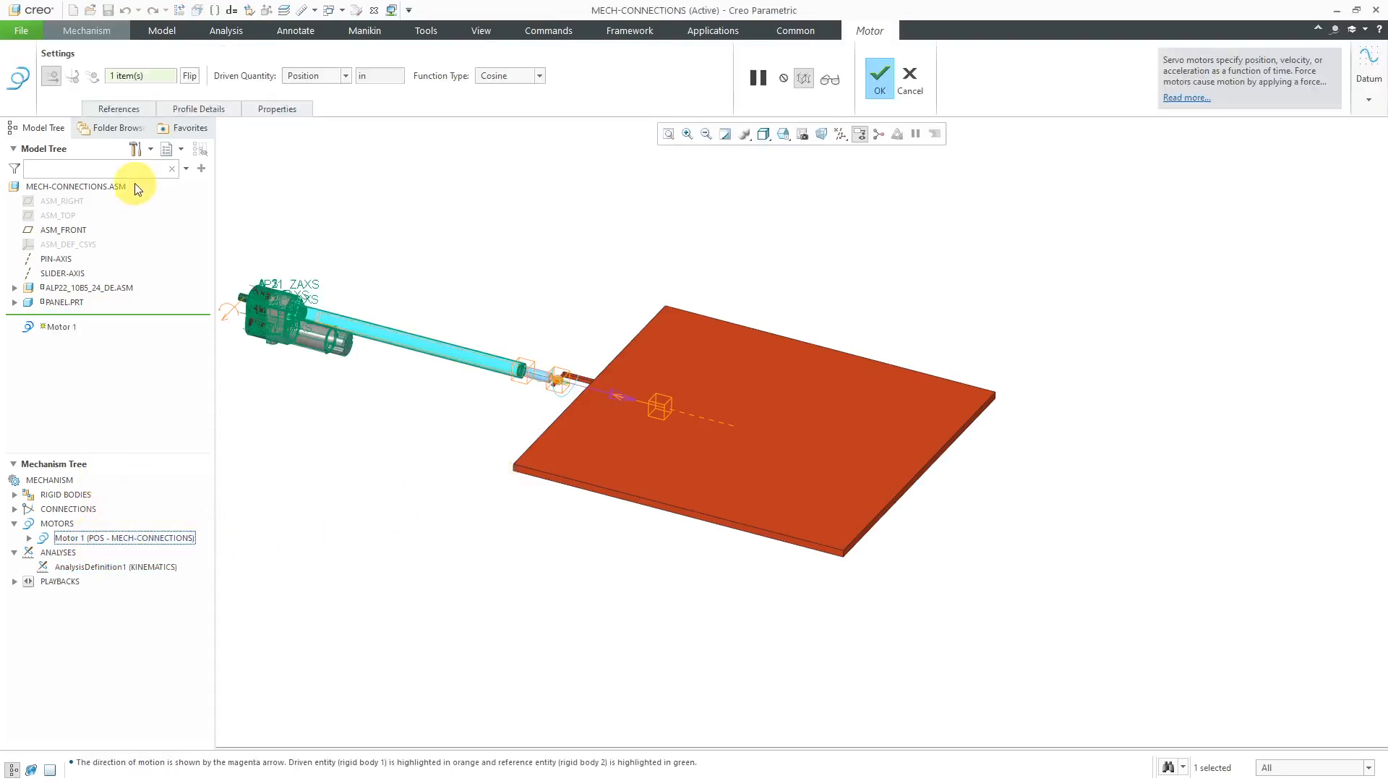
pyautogui.click(198, 109)
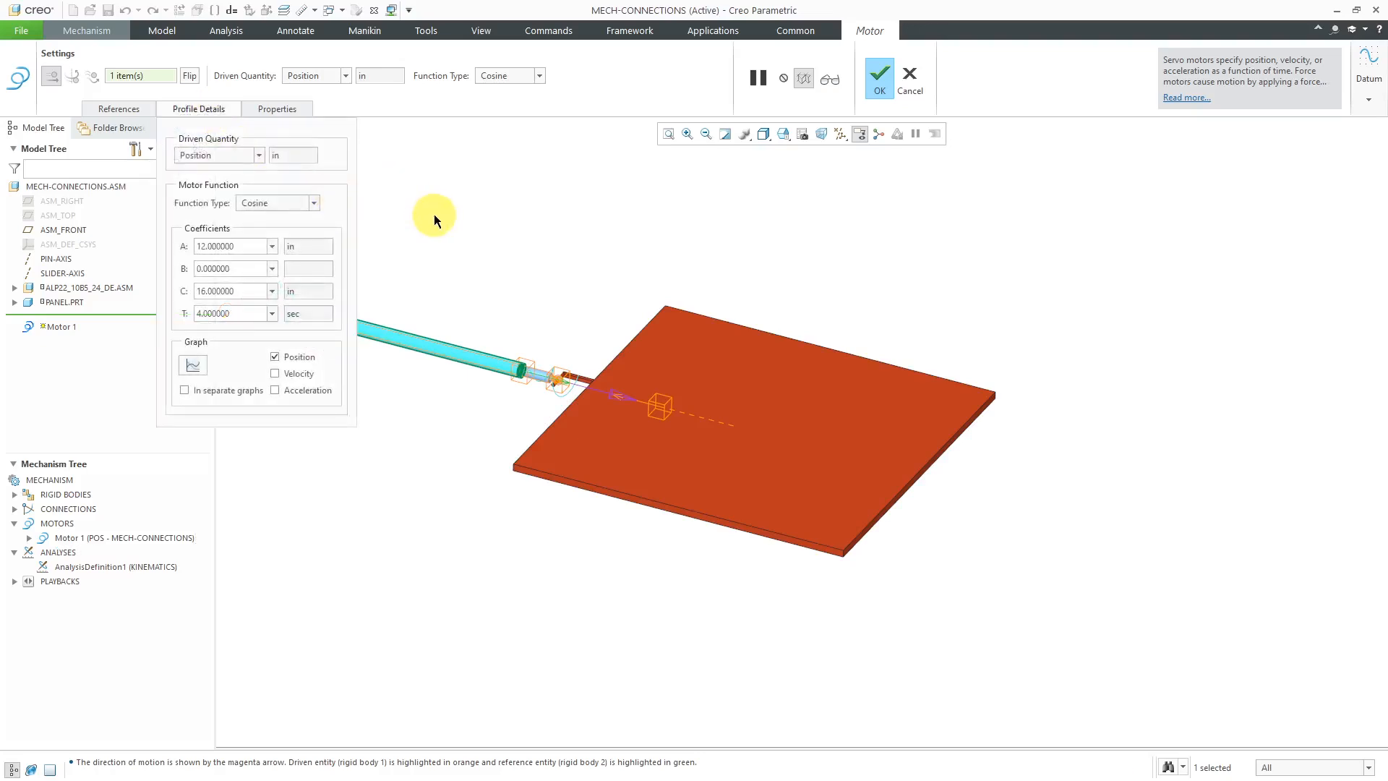